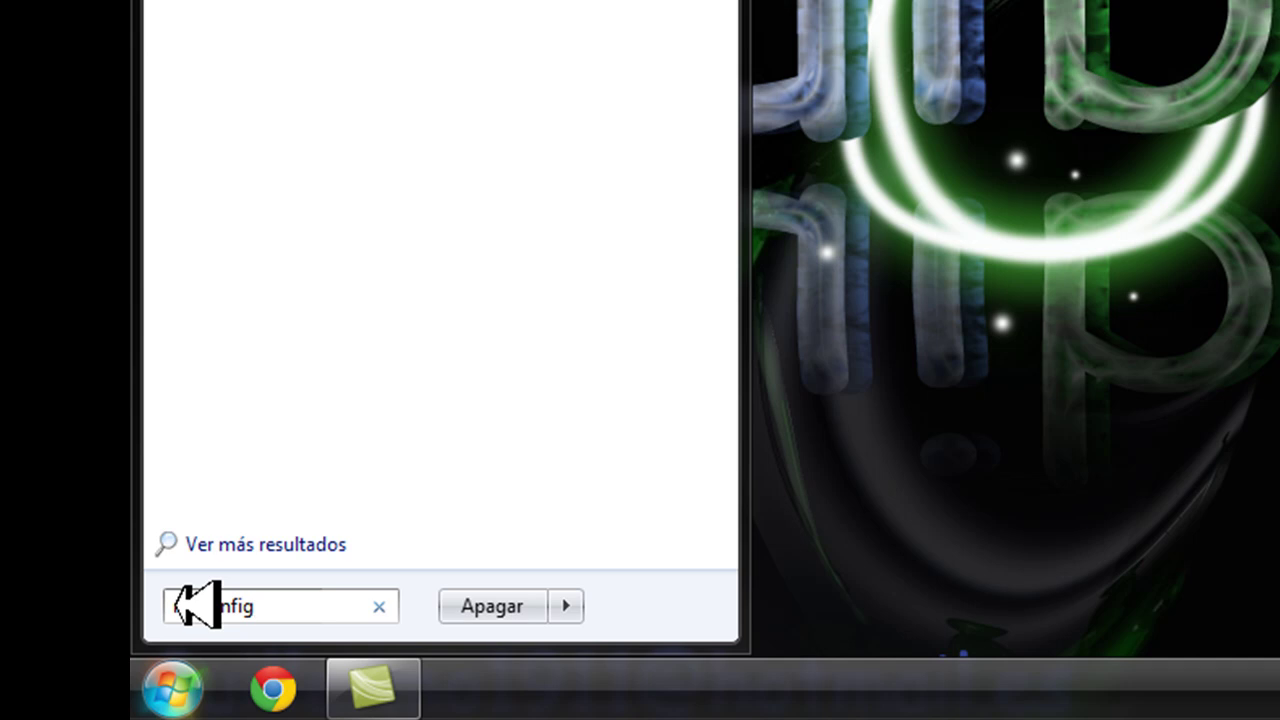
Launch msconfig and, in the advanced boot options, set the number of processors to 2 and the maximum memory to 2048
key(Return)
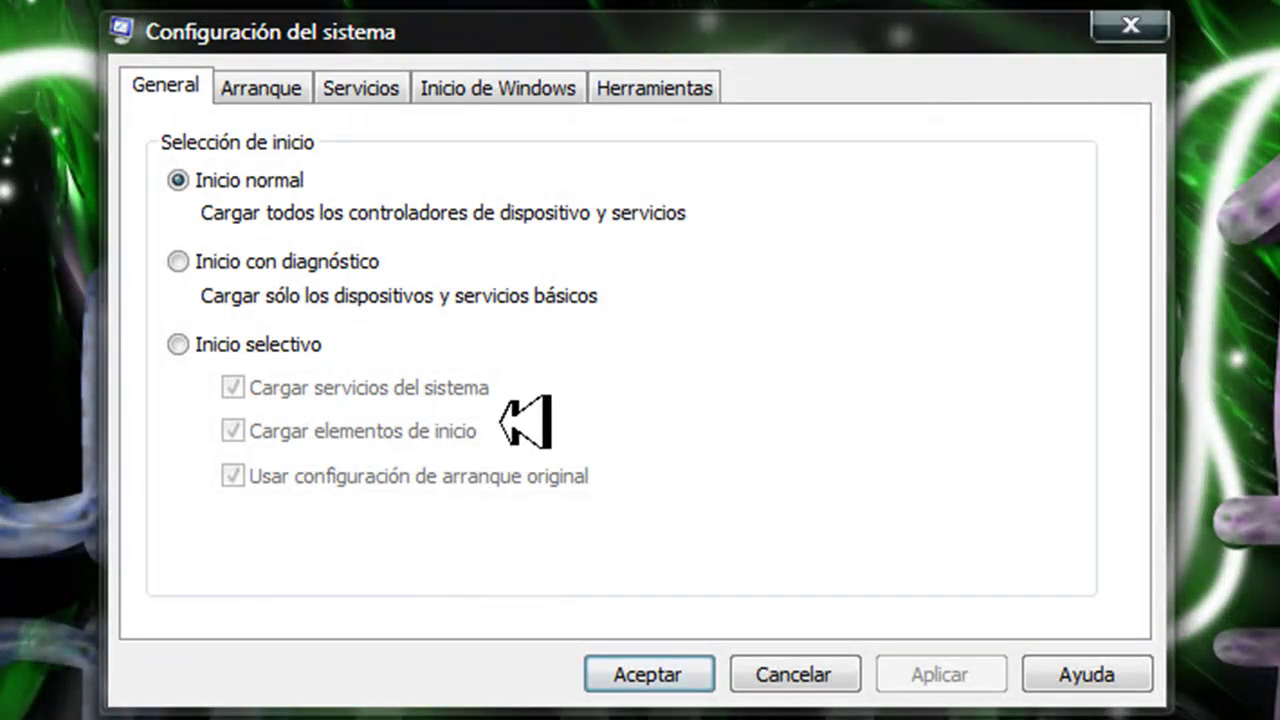
click(290, 87)
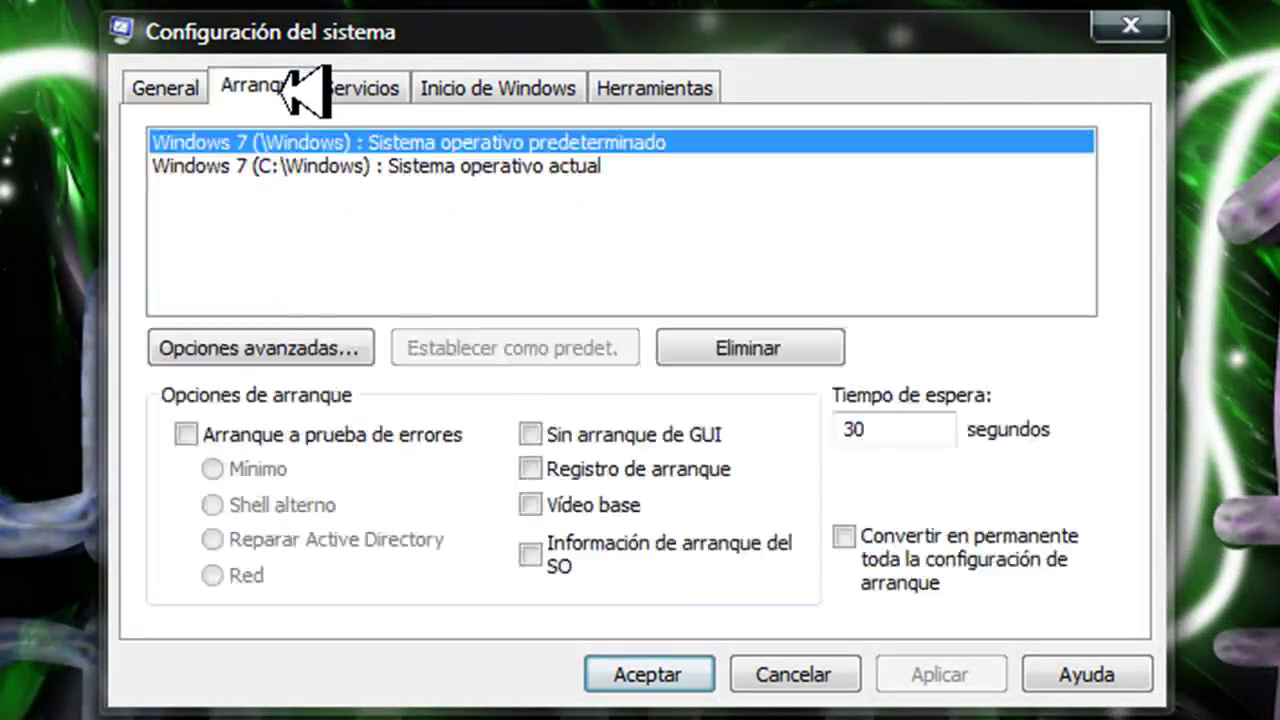
click(306, 340)
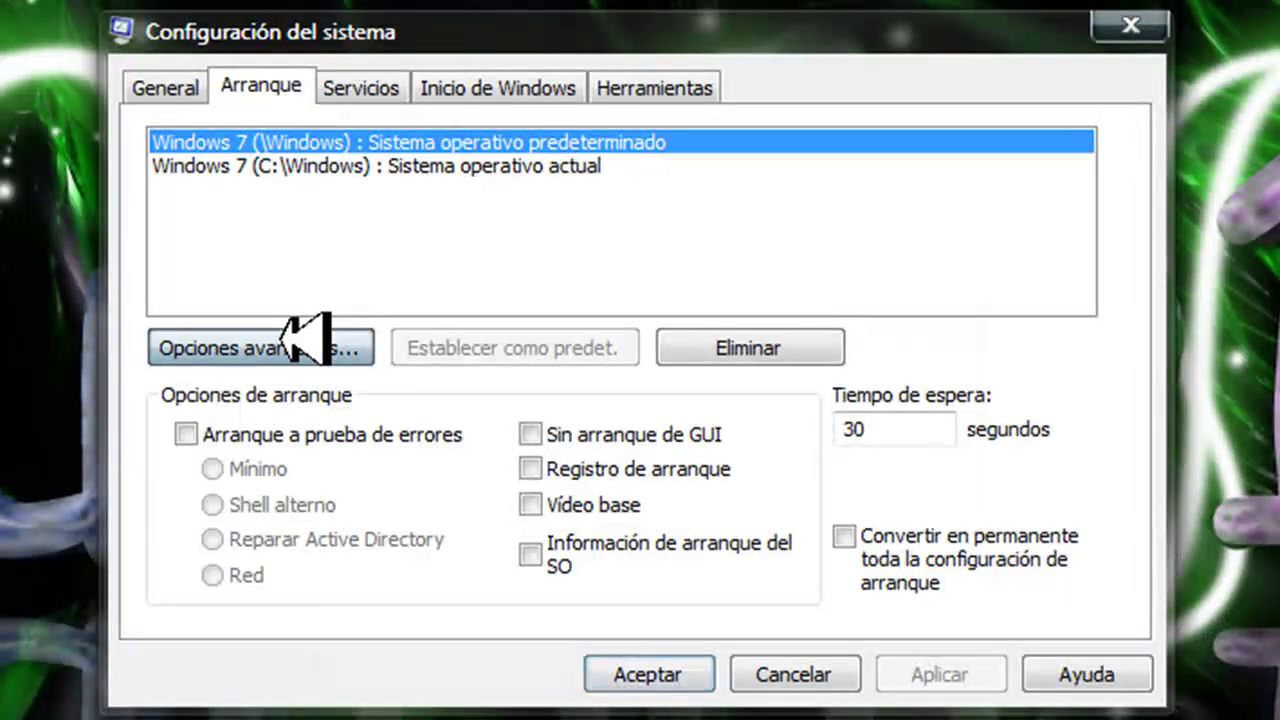
click(347, 101)
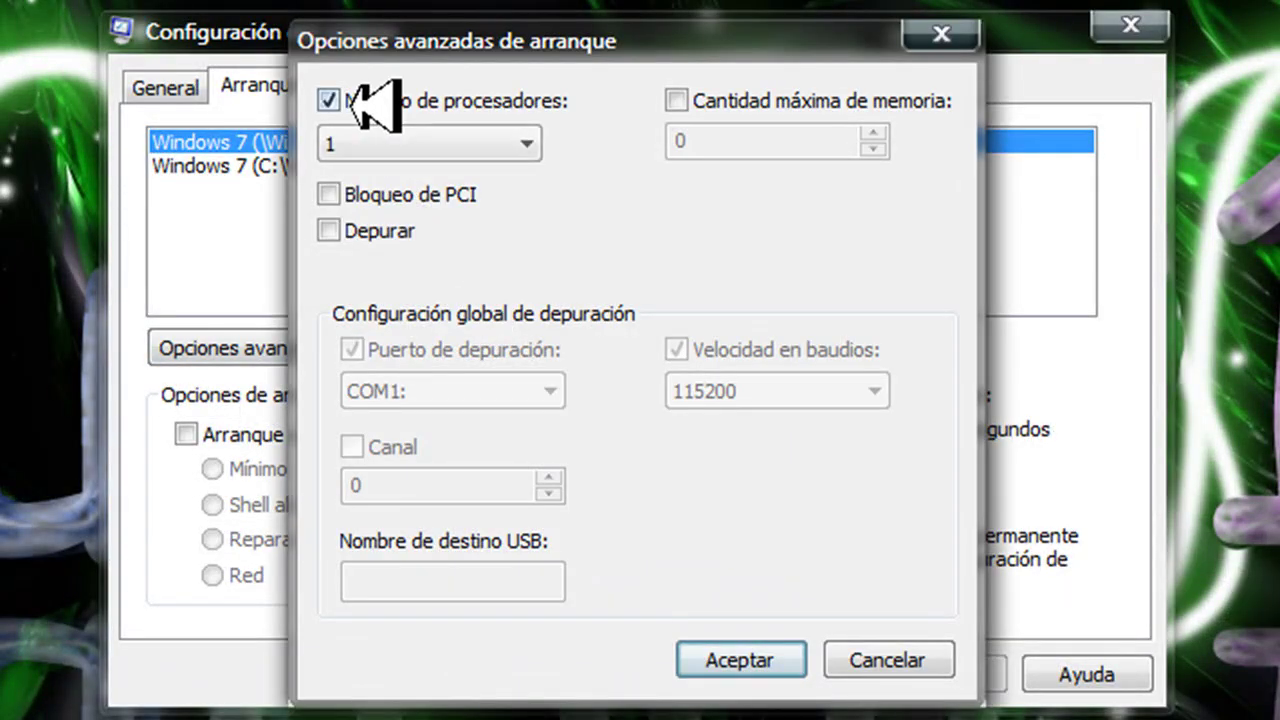
click(381, 148)
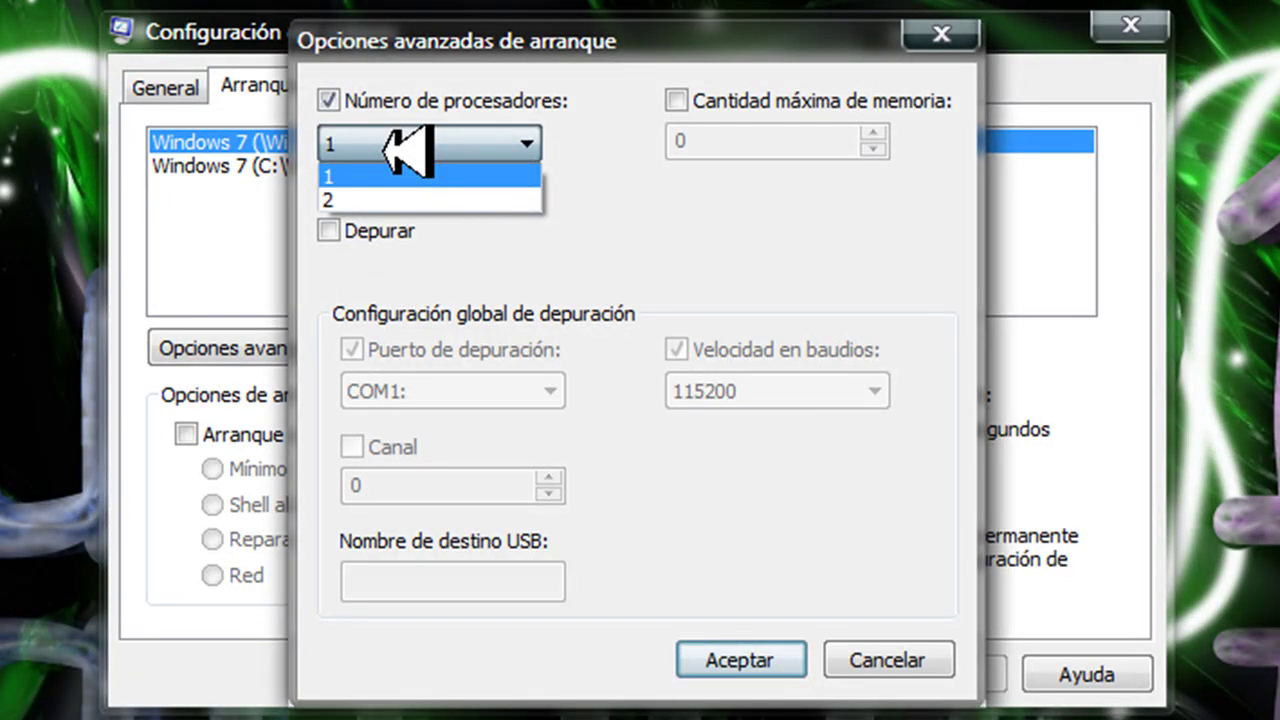
click(380, 196)
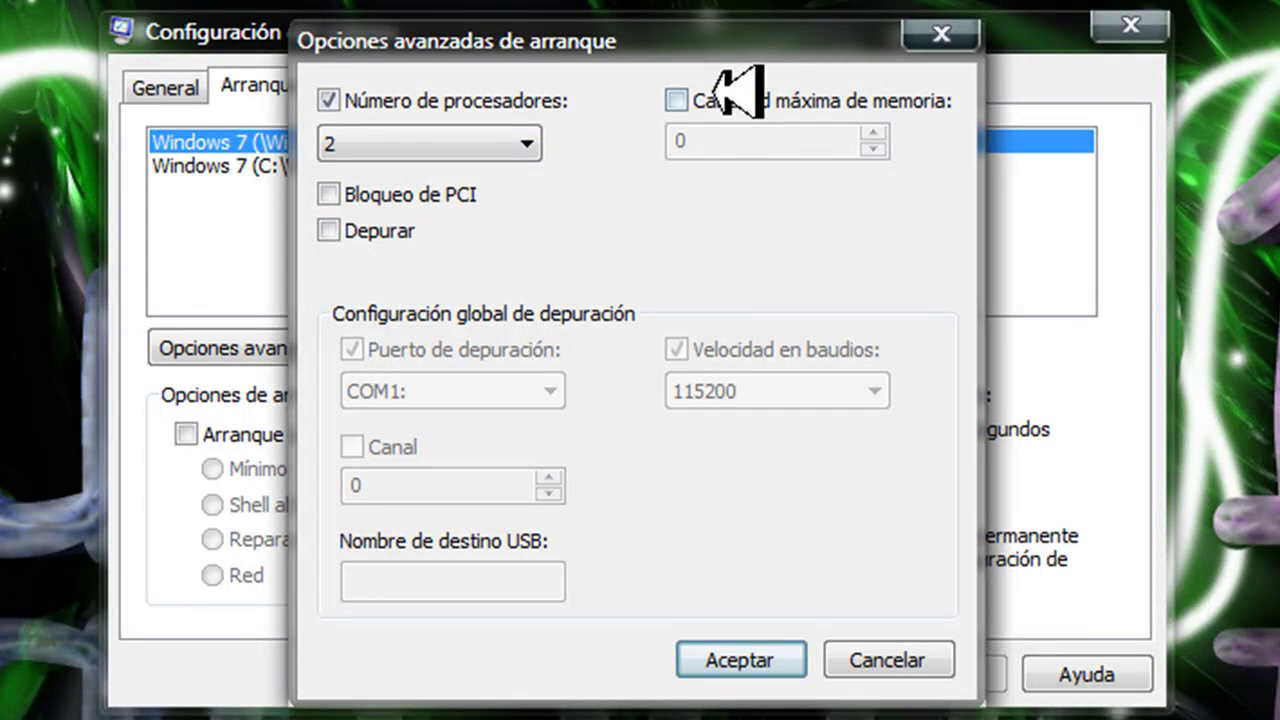
click(718, 92)
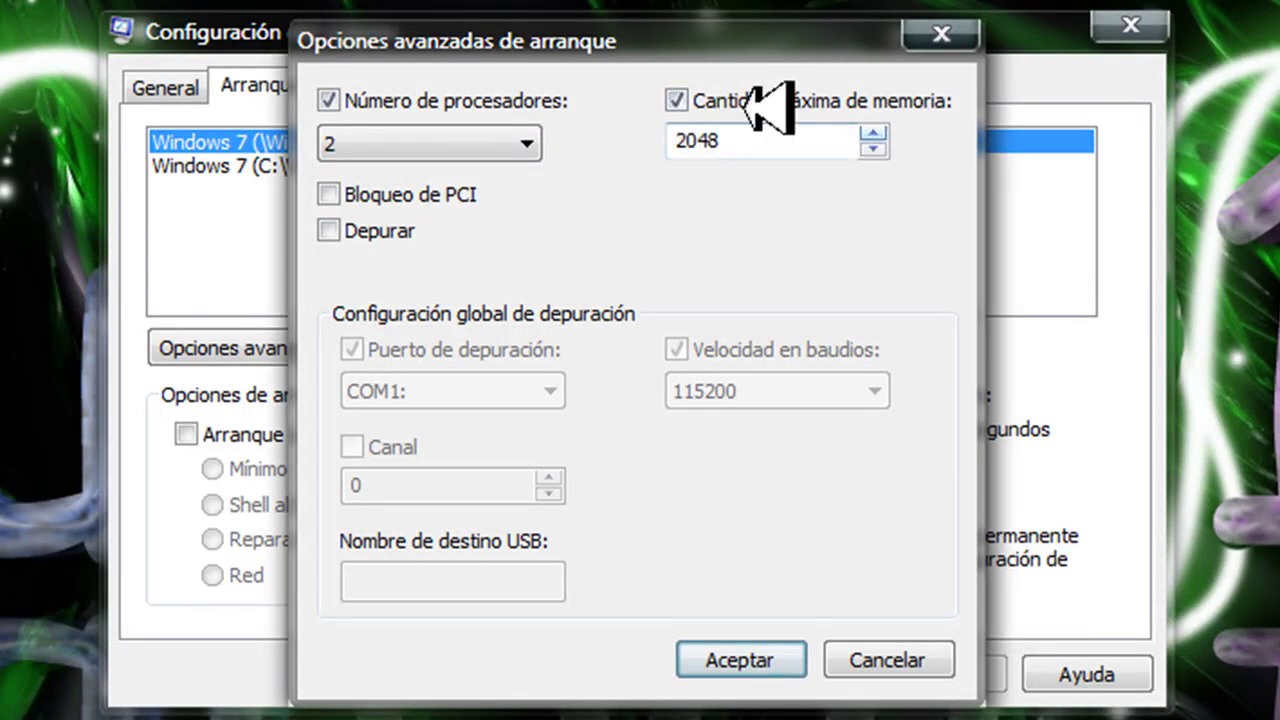
click(790, 655)
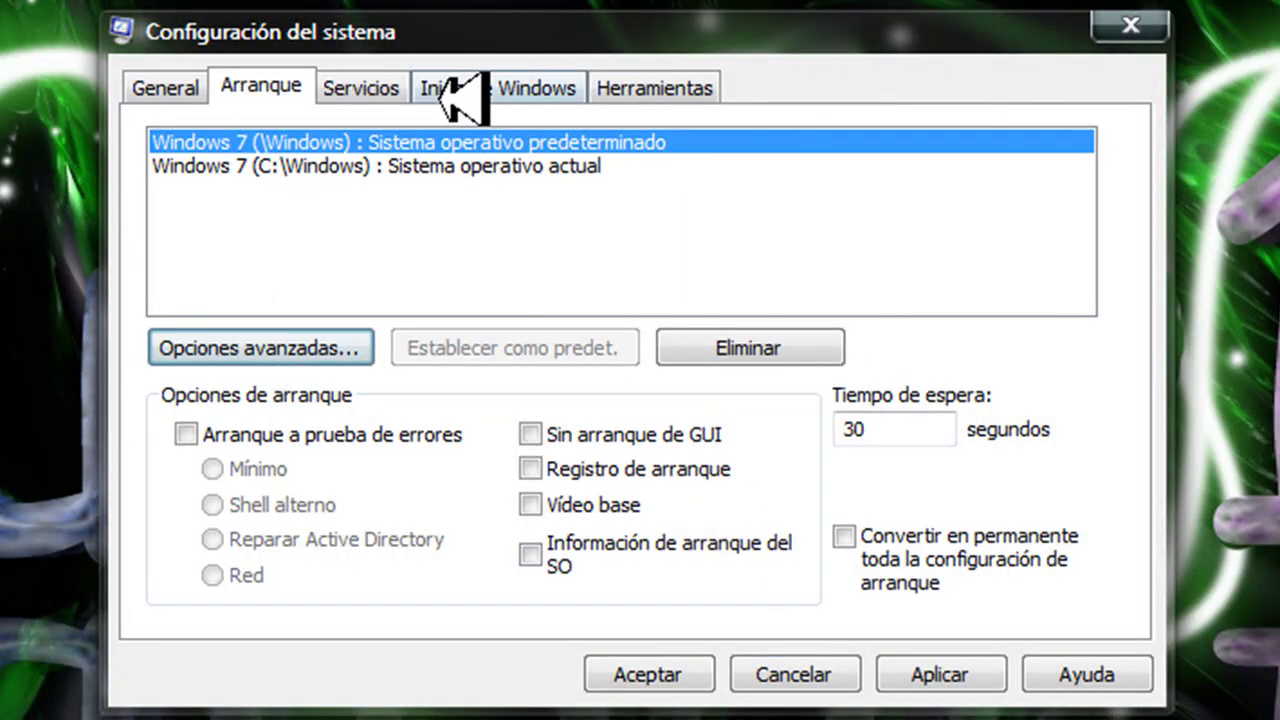
Disable the Portrait Displays Display Tune service and check the rest of the services list for unneeded entries
click(400, 90)
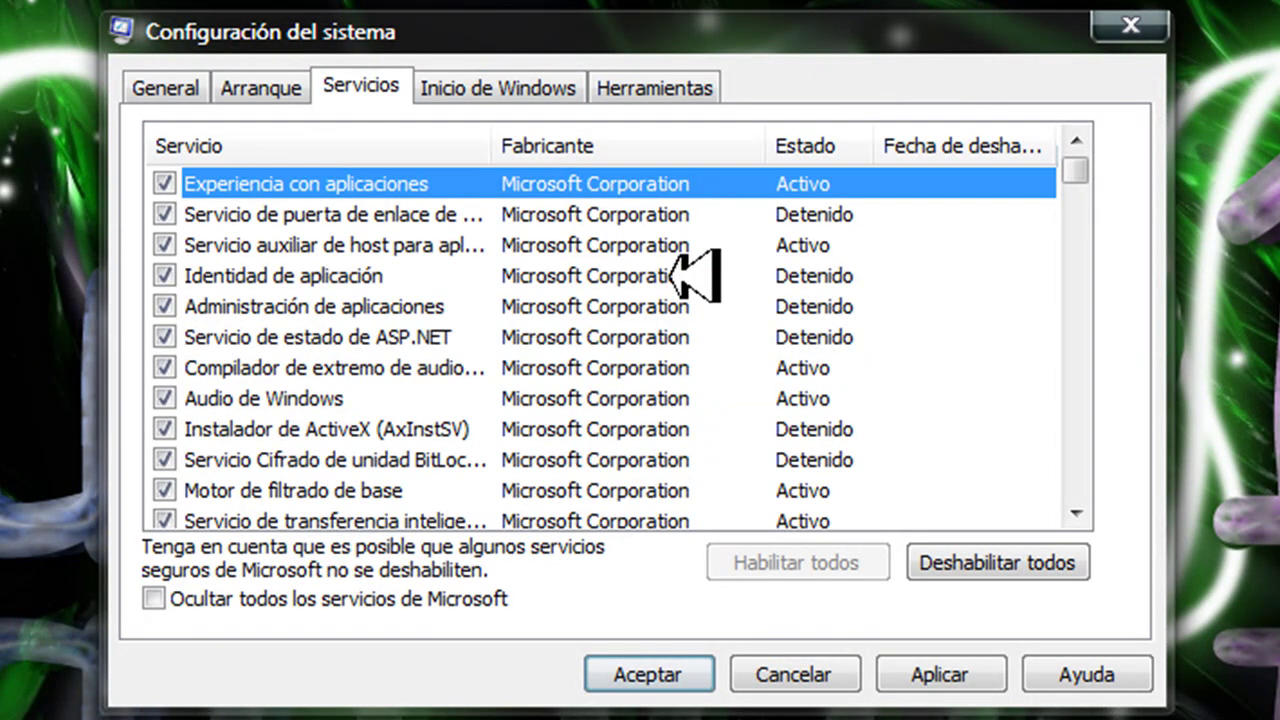
scroll(690, 276, down, 5)
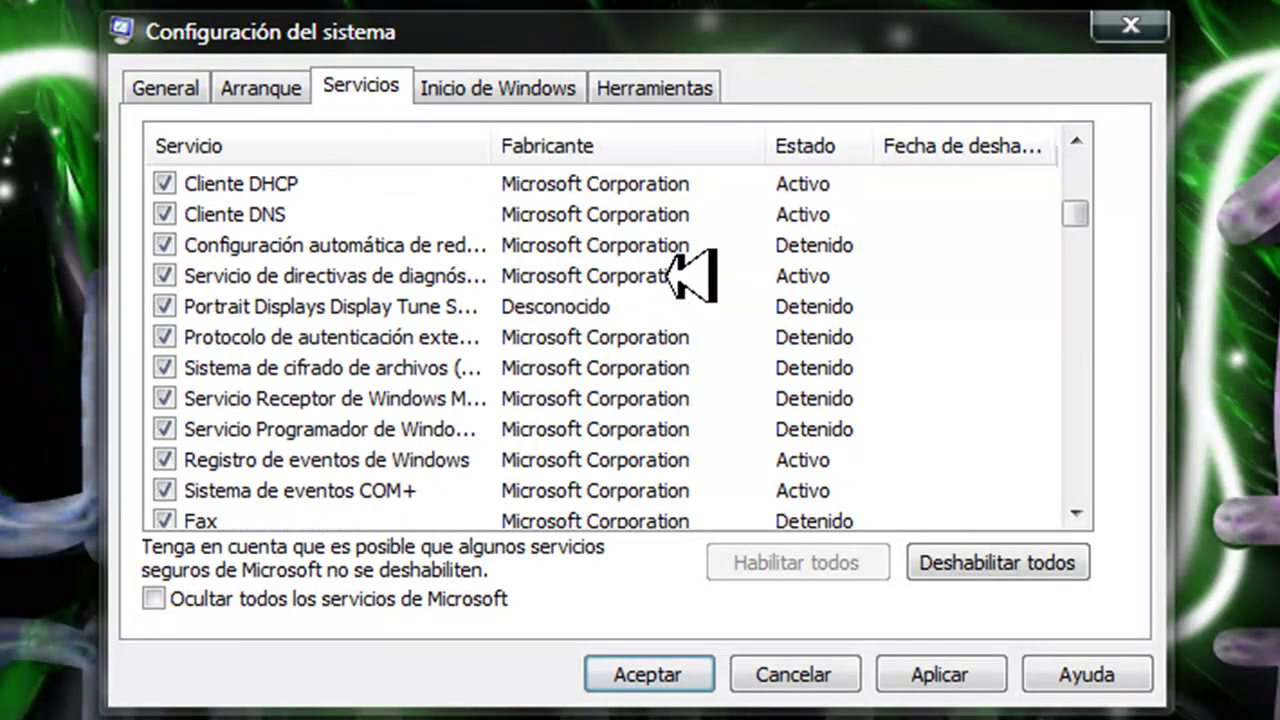
click(165, 305)
scroll(530, 385, down, 8)
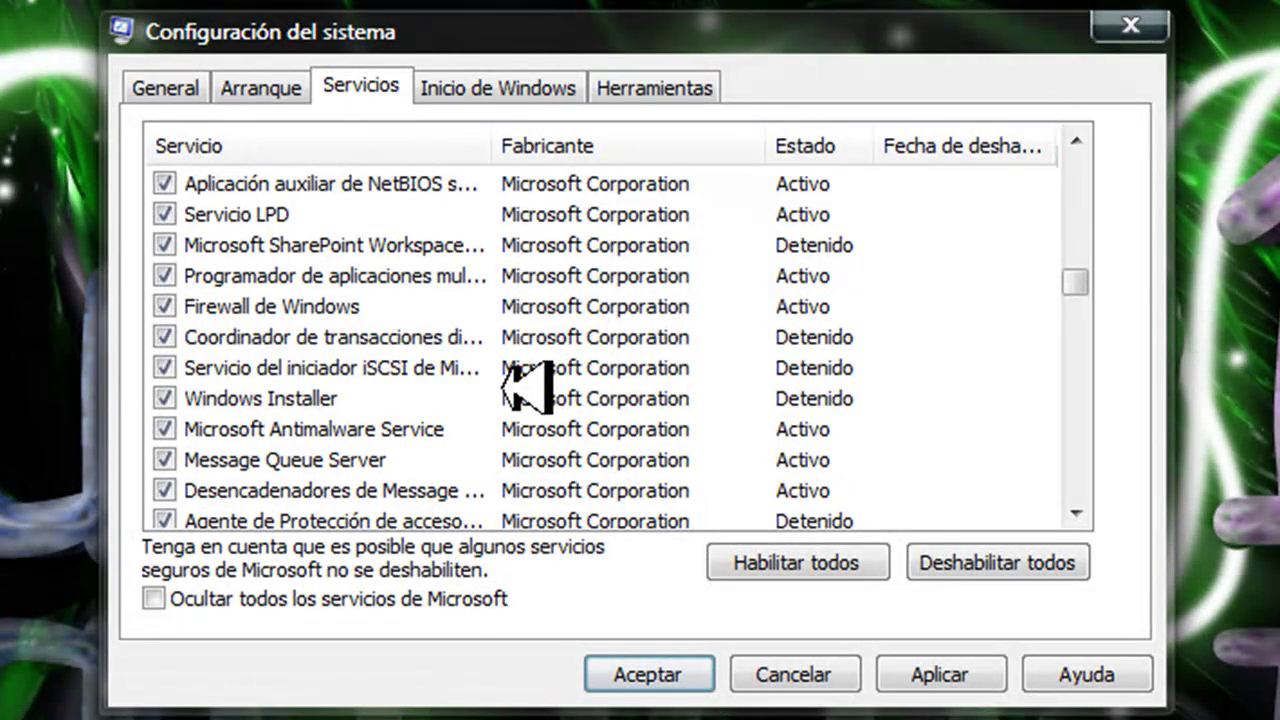
scroll(515, 385, down, 15)
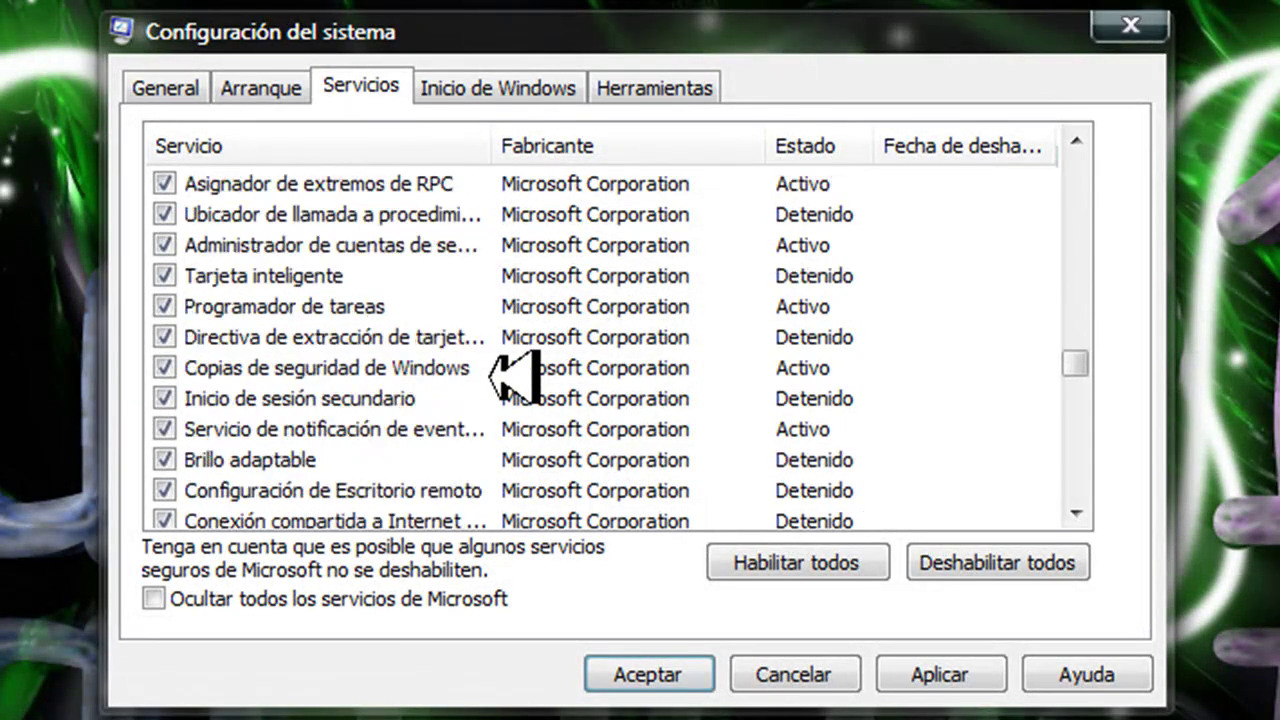
scroll(492, 378, down, 1)
click(164, 459)
scroll(390, 459, down, 6)
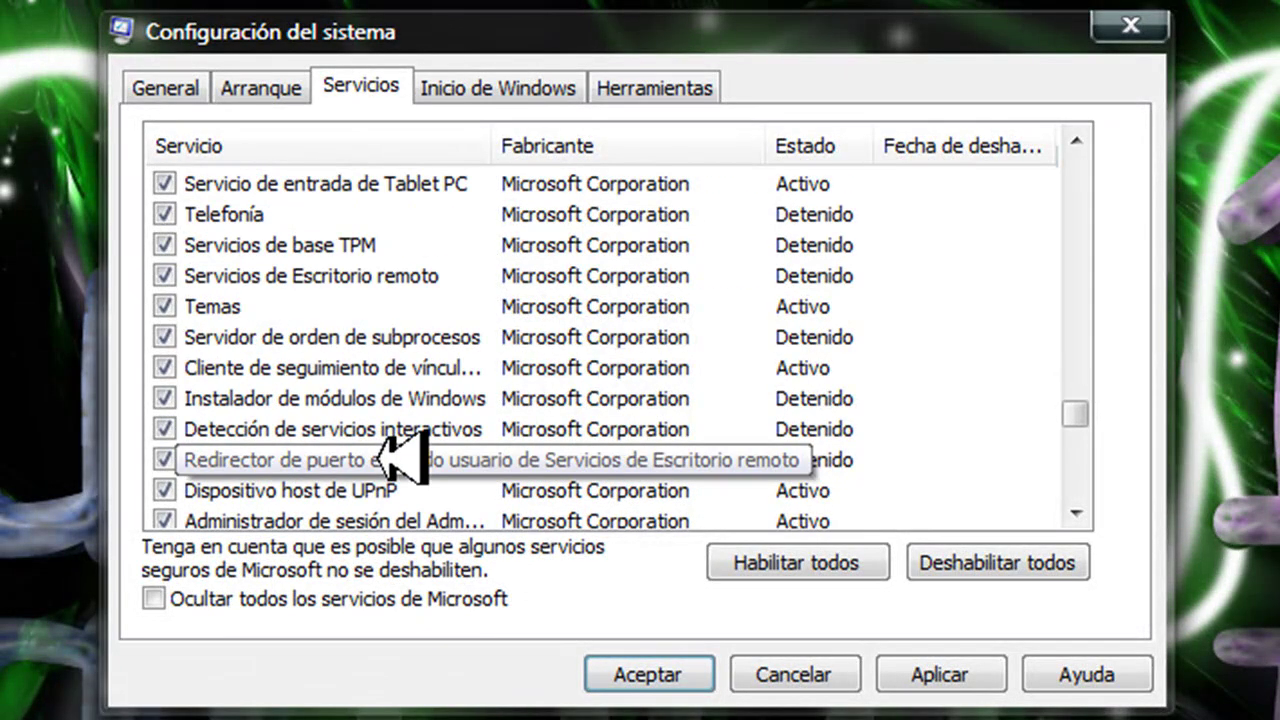
scroll(395, 455, down, 8)
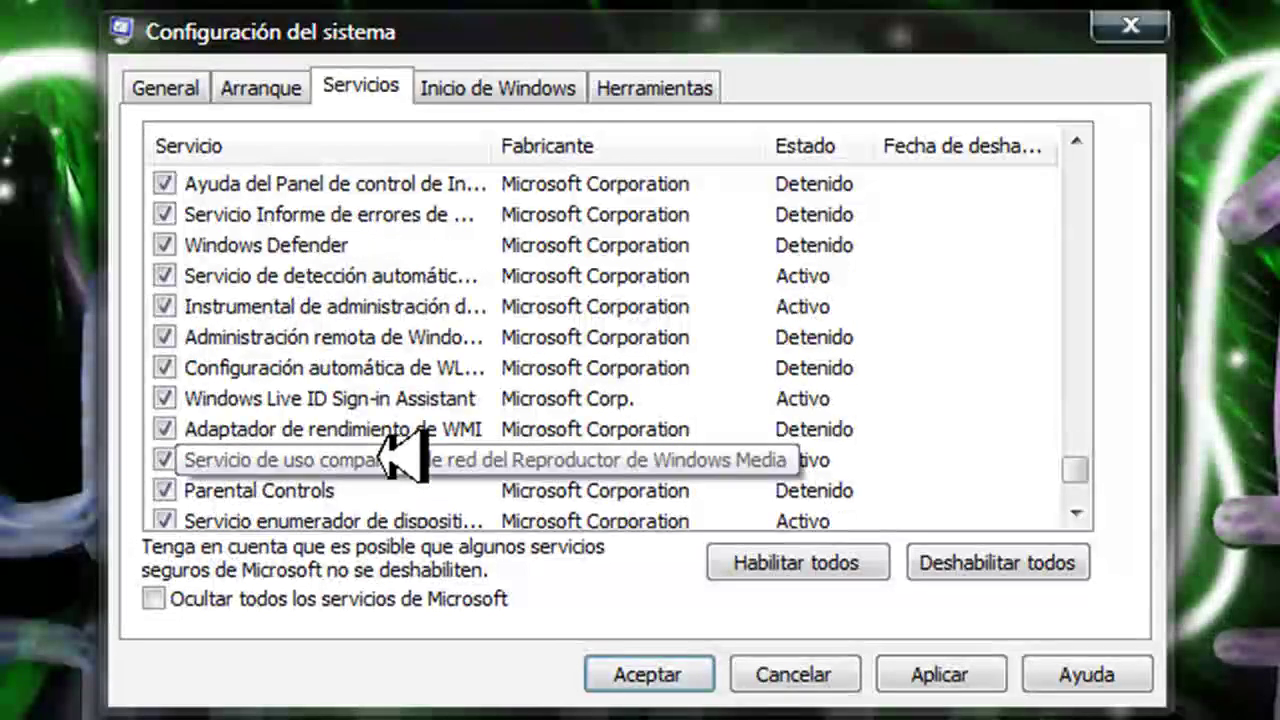
scroll(263, 397, down, 2)
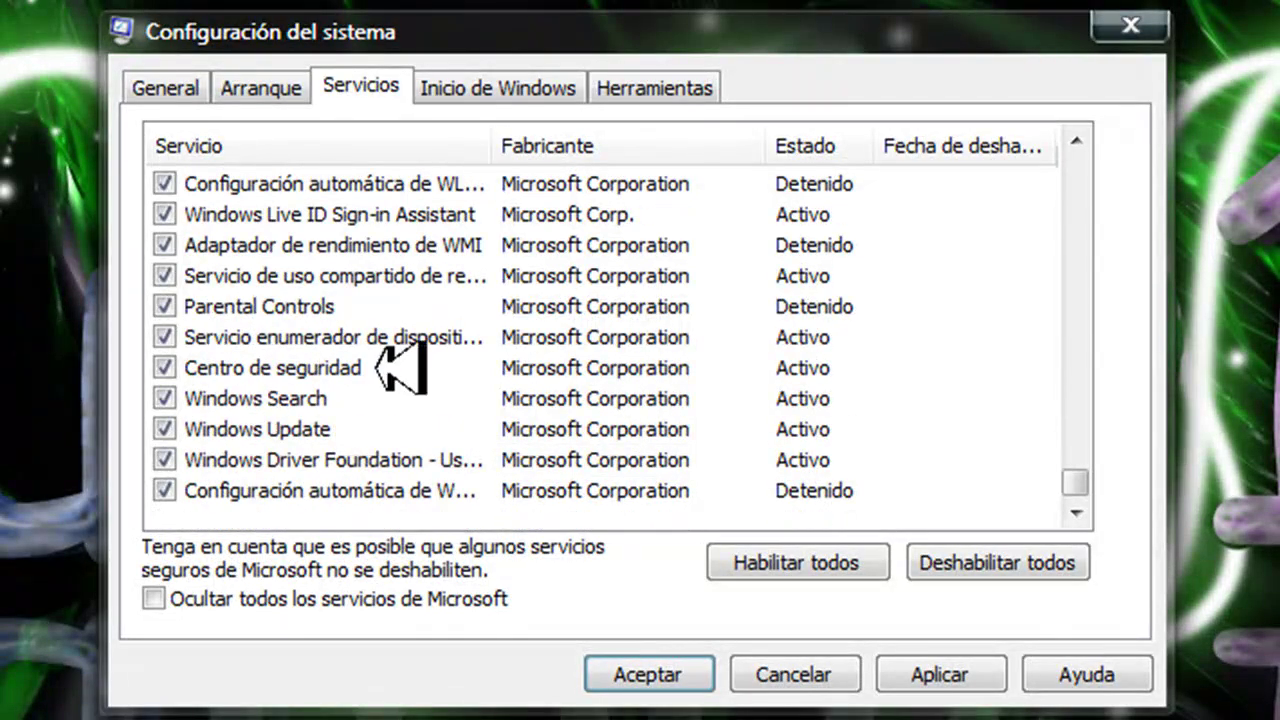
Sort the Windows startup items by manufacturer and disable all the Adobe Systems entries
click(512, 80)
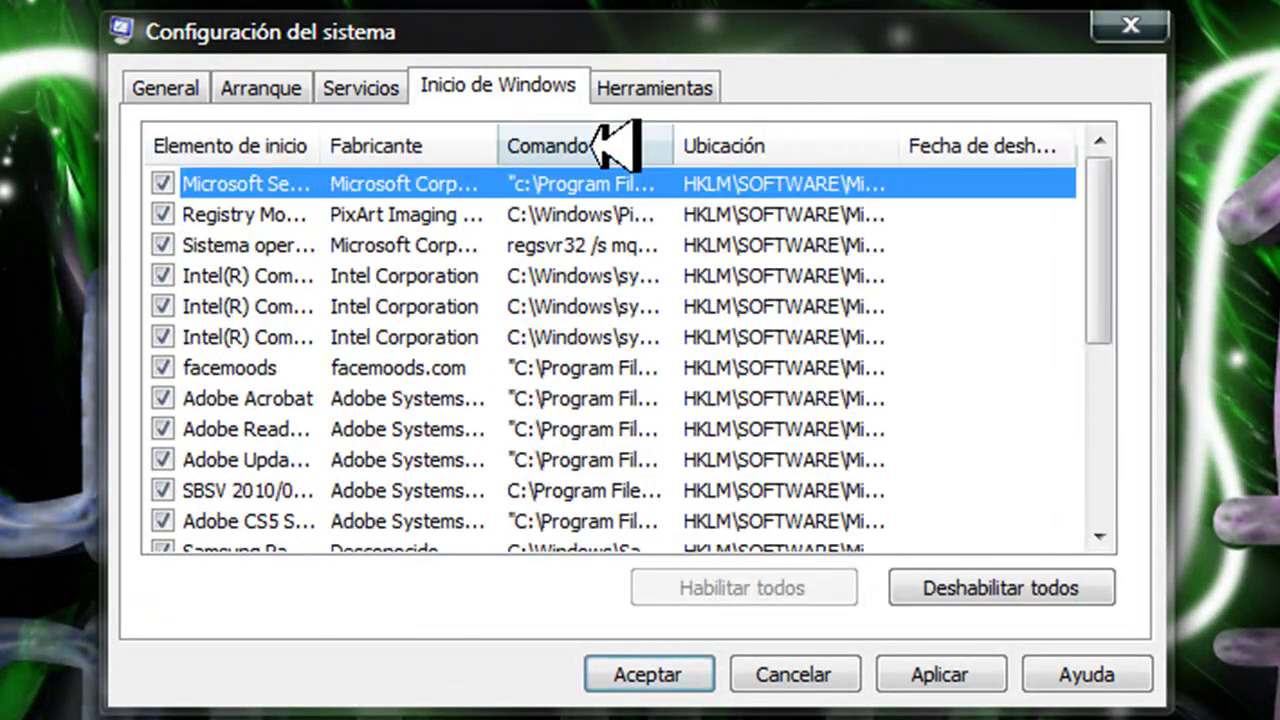
click(452, 145)
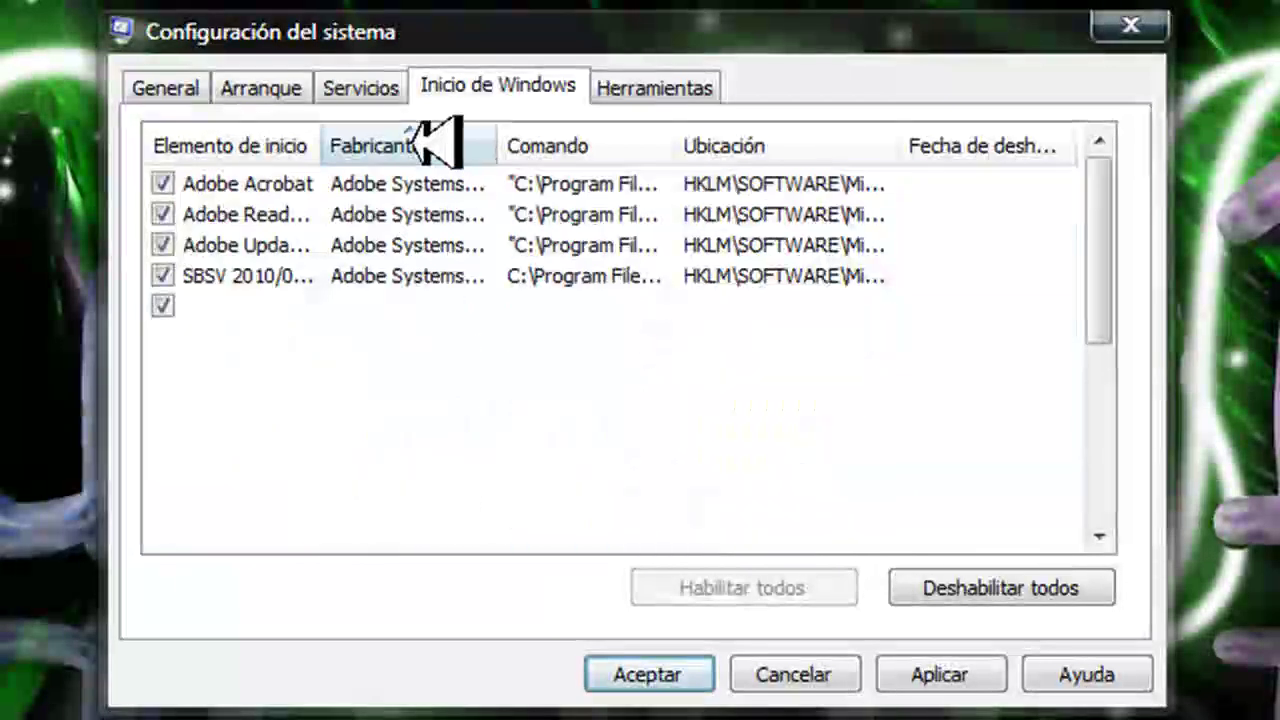
click(162, 183)
click(162, 214)
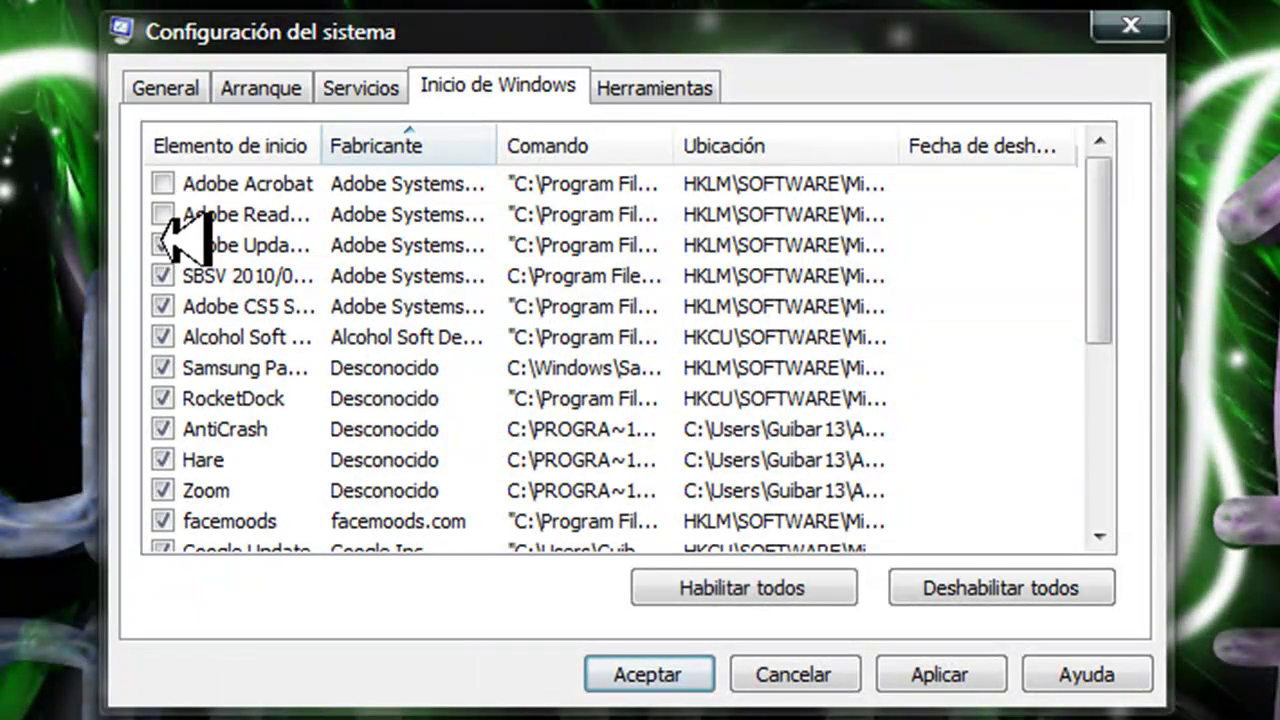
click(163, 244)
click(163, 275)
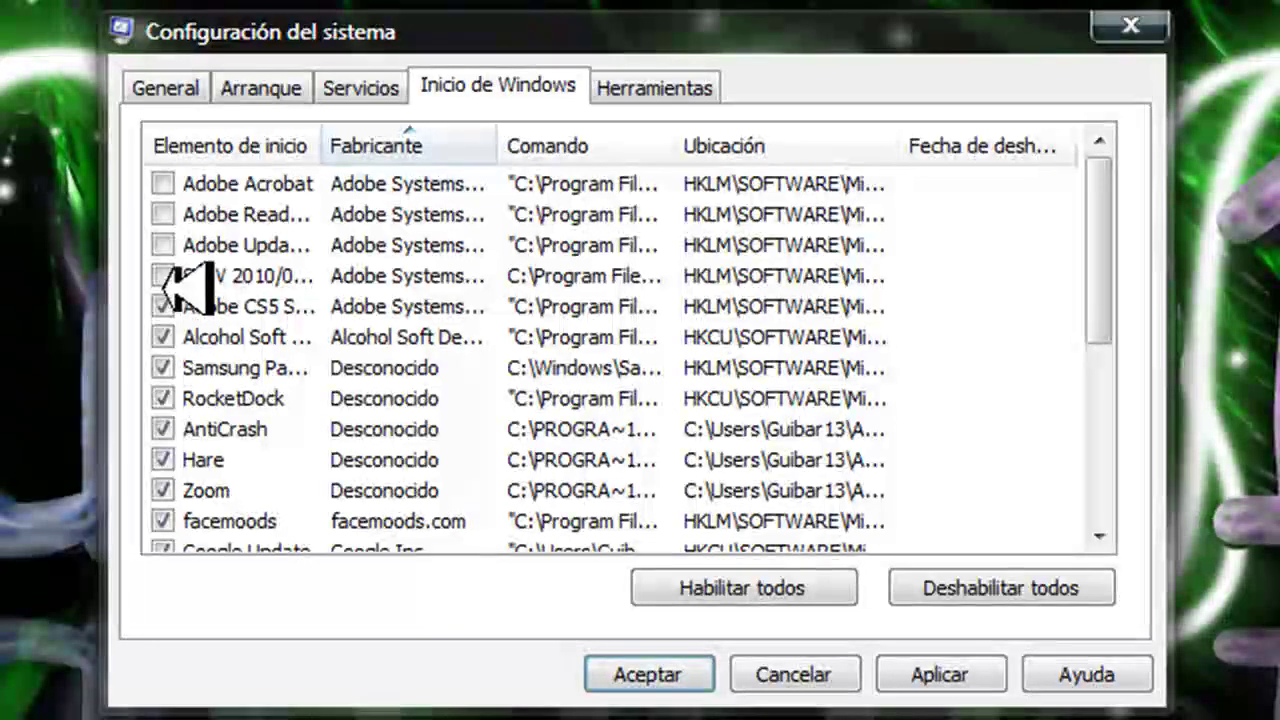
click(163, 306)
Disable the Alcohol Soft, Samsung, facemoods and Google Update startup items
click(163, 337)
click(163, 367)
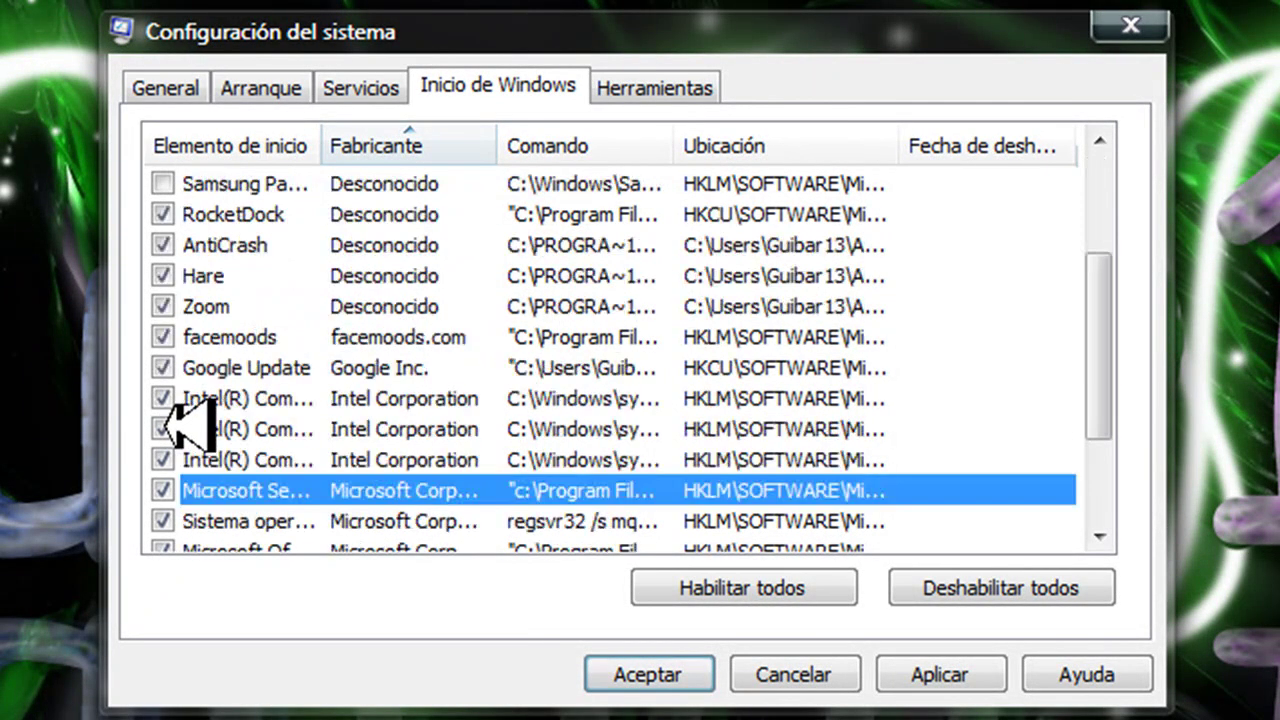
scroll(180, 405, down, 2)
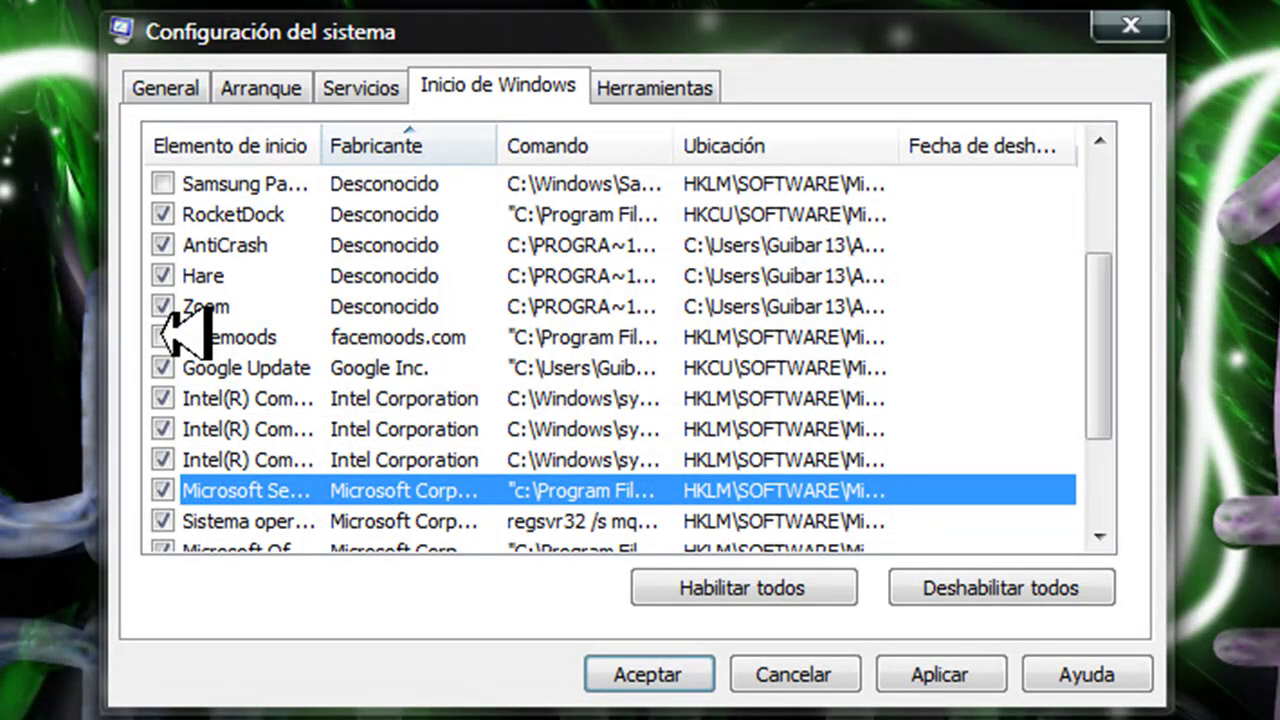
click(163, 337)
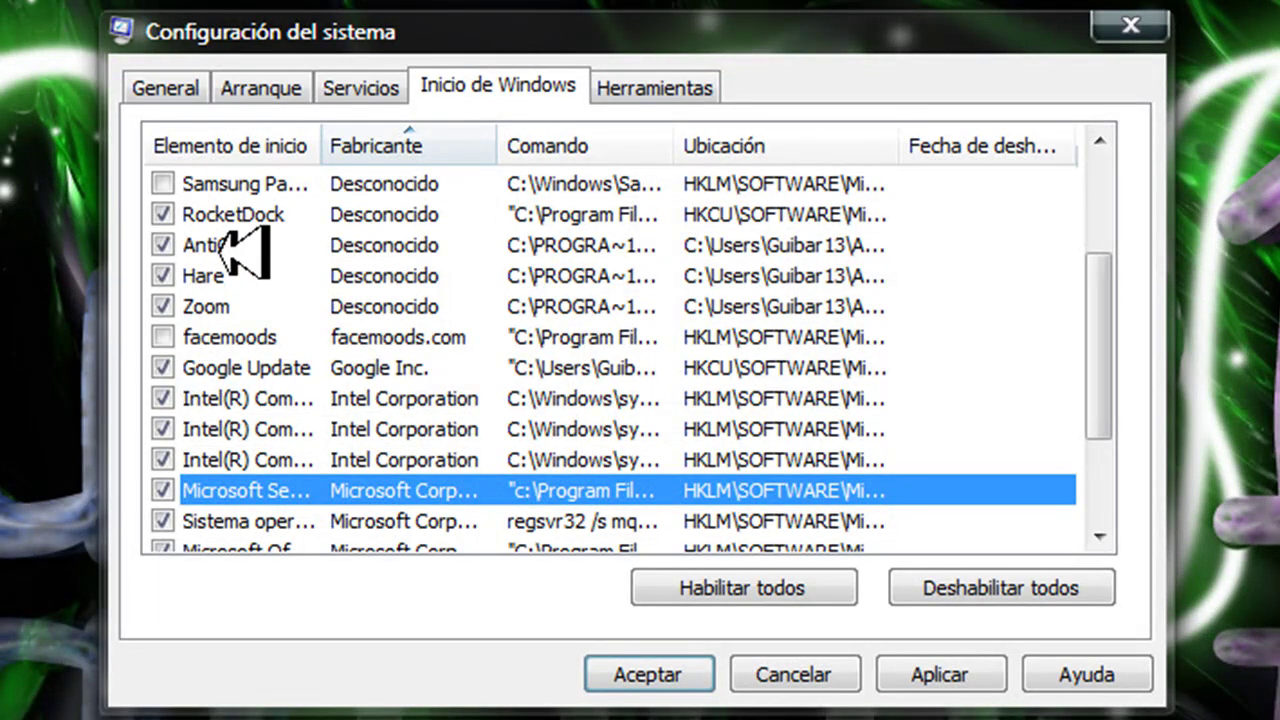
scroll(330, 331, down, 1)
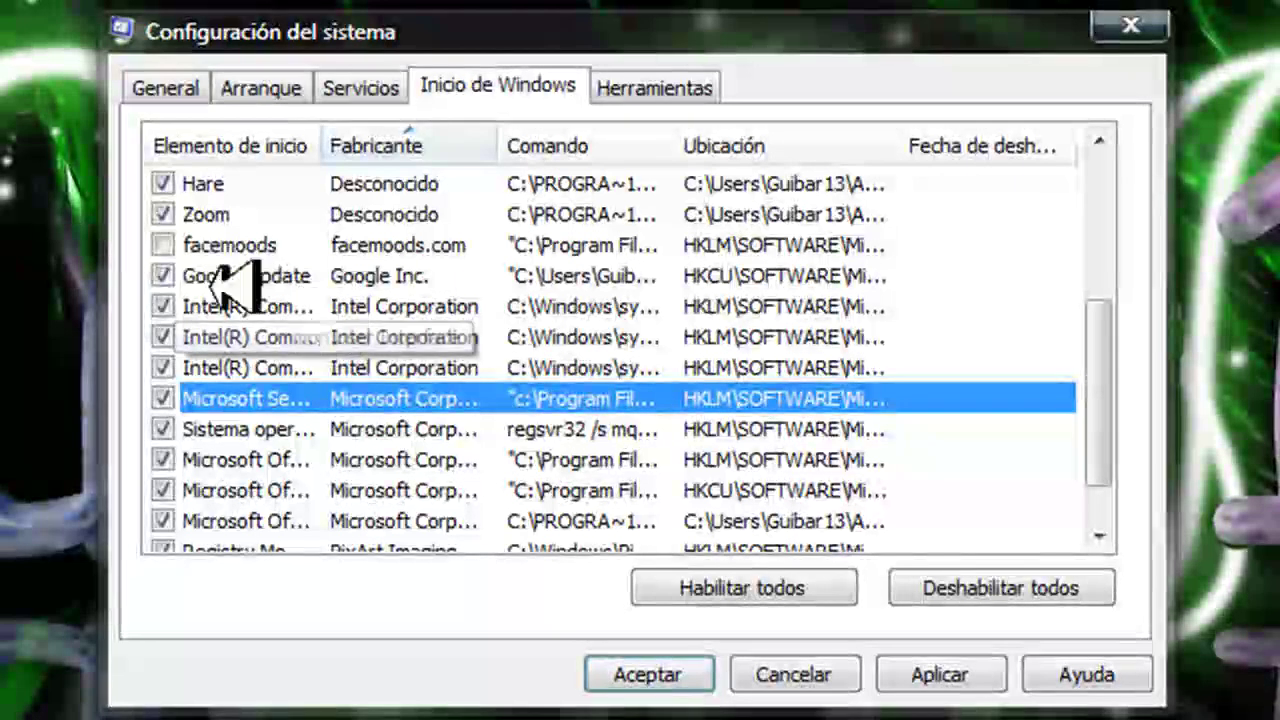
click(163, 276)
scroll(350, 320, down, 1)
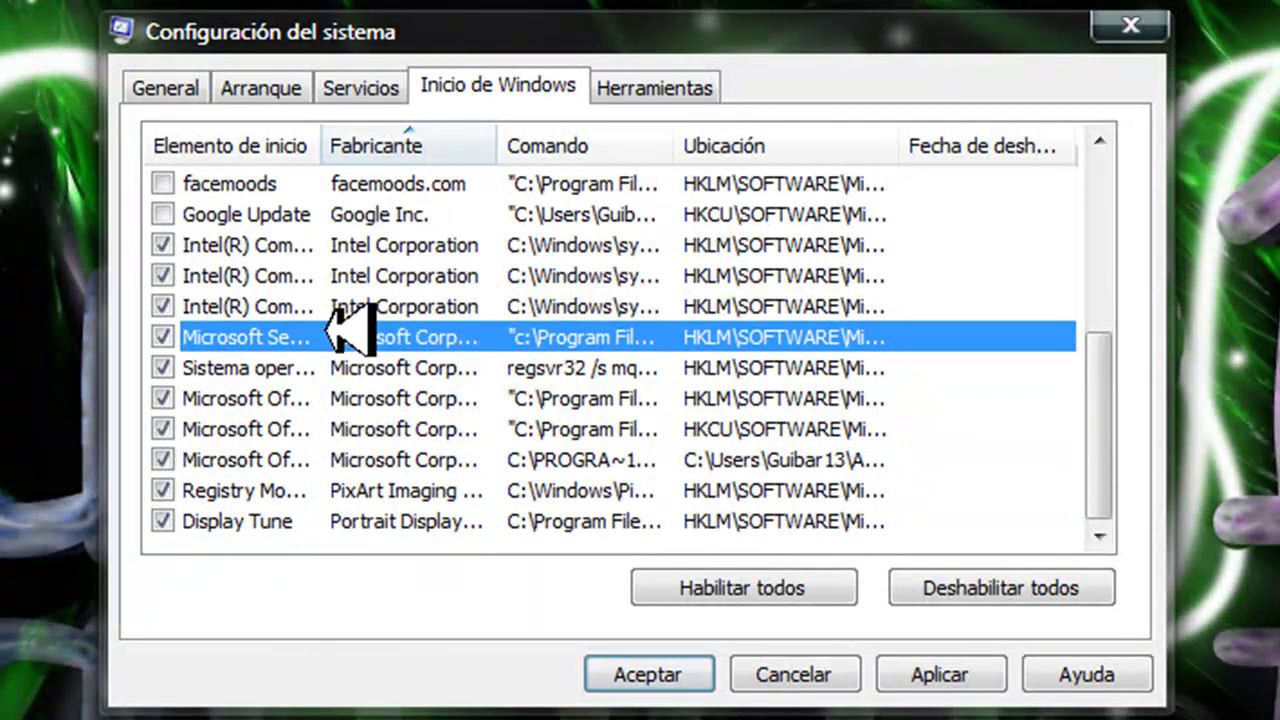
Disable the Display Tune startup item, keep Registry Monitor enabled, and recheck the startup list
click(163, 520)
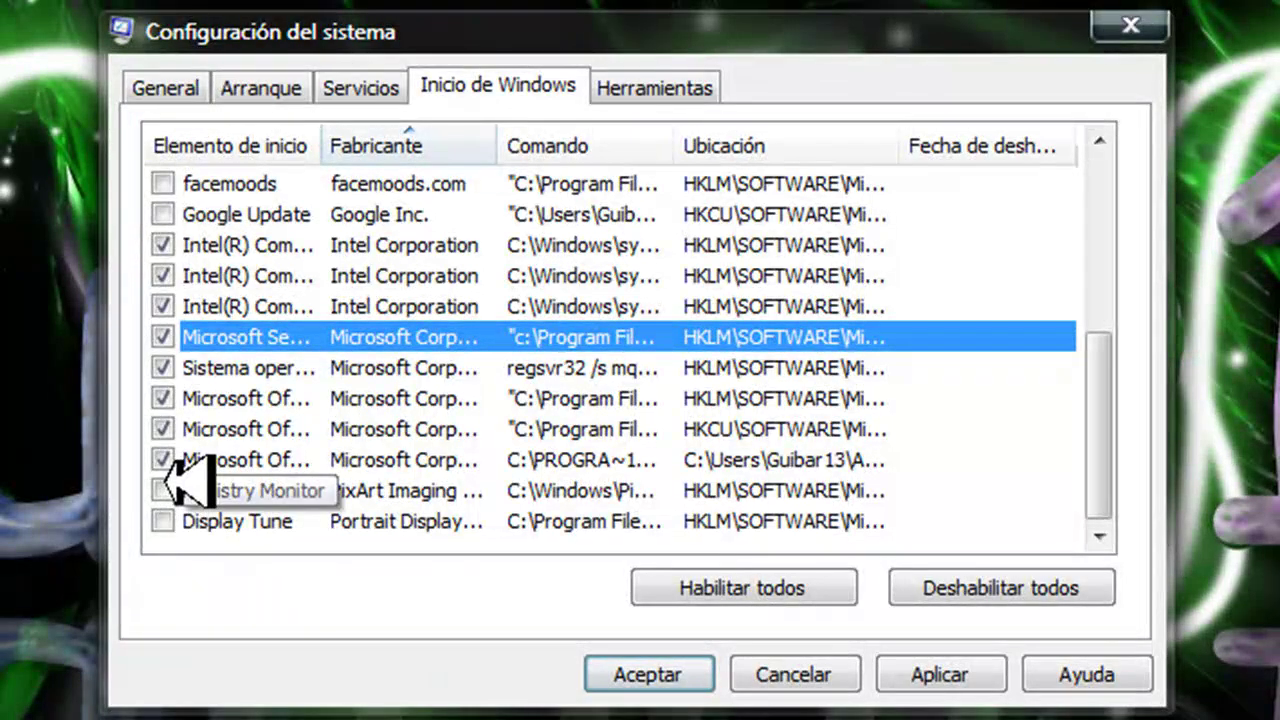
click(166, 488)
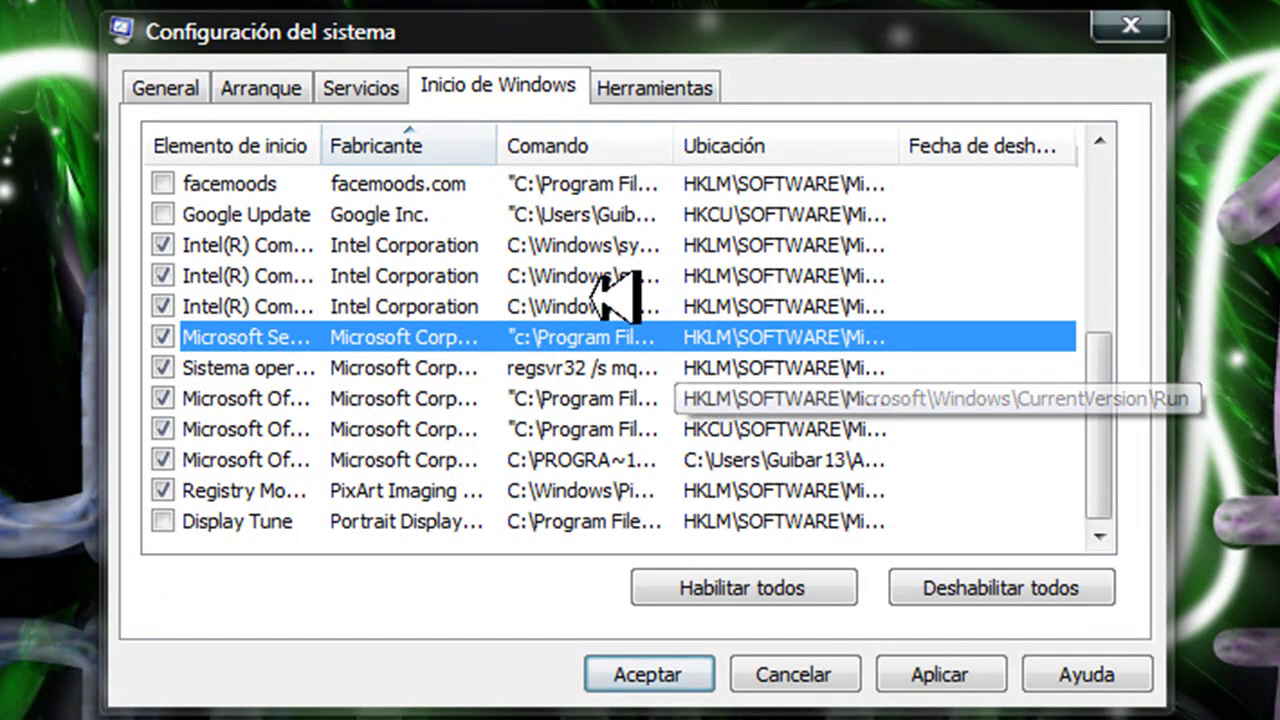
scroll(580, 220, up, 4)
scroll(590, 205, down, 4)
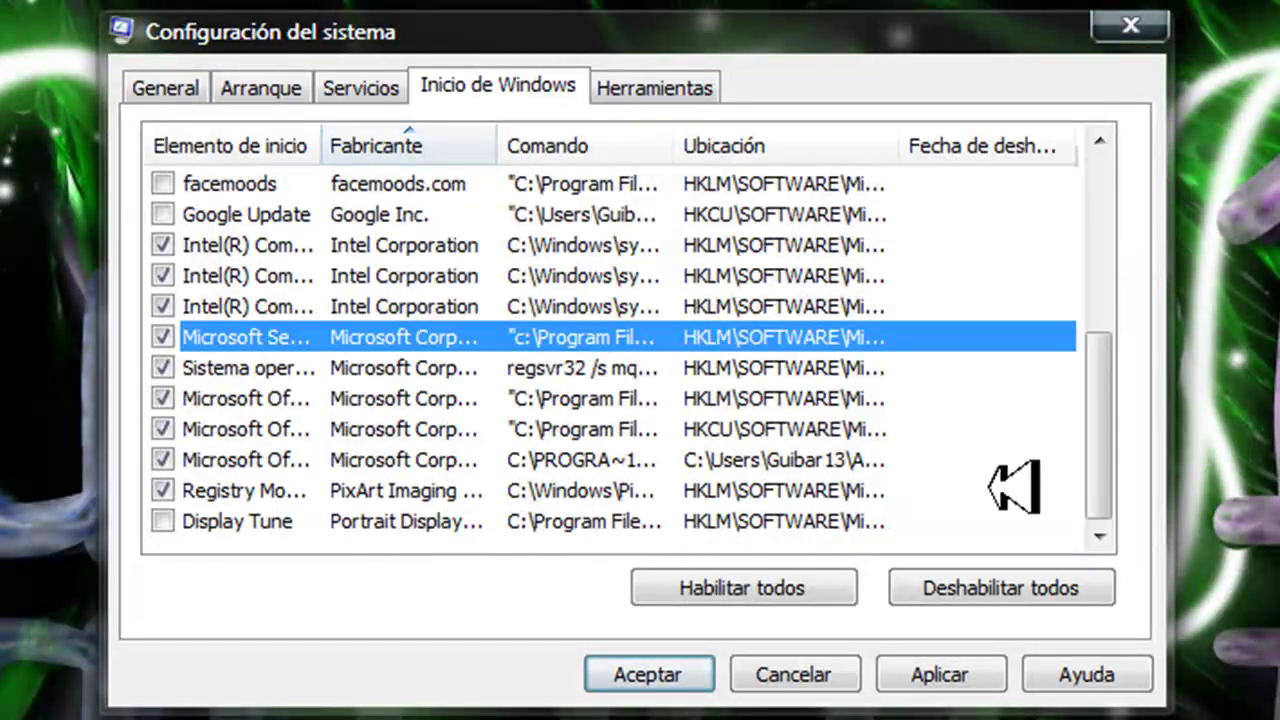
Apply the system configuration changes and exit without restarting the computer
click(965, 668)
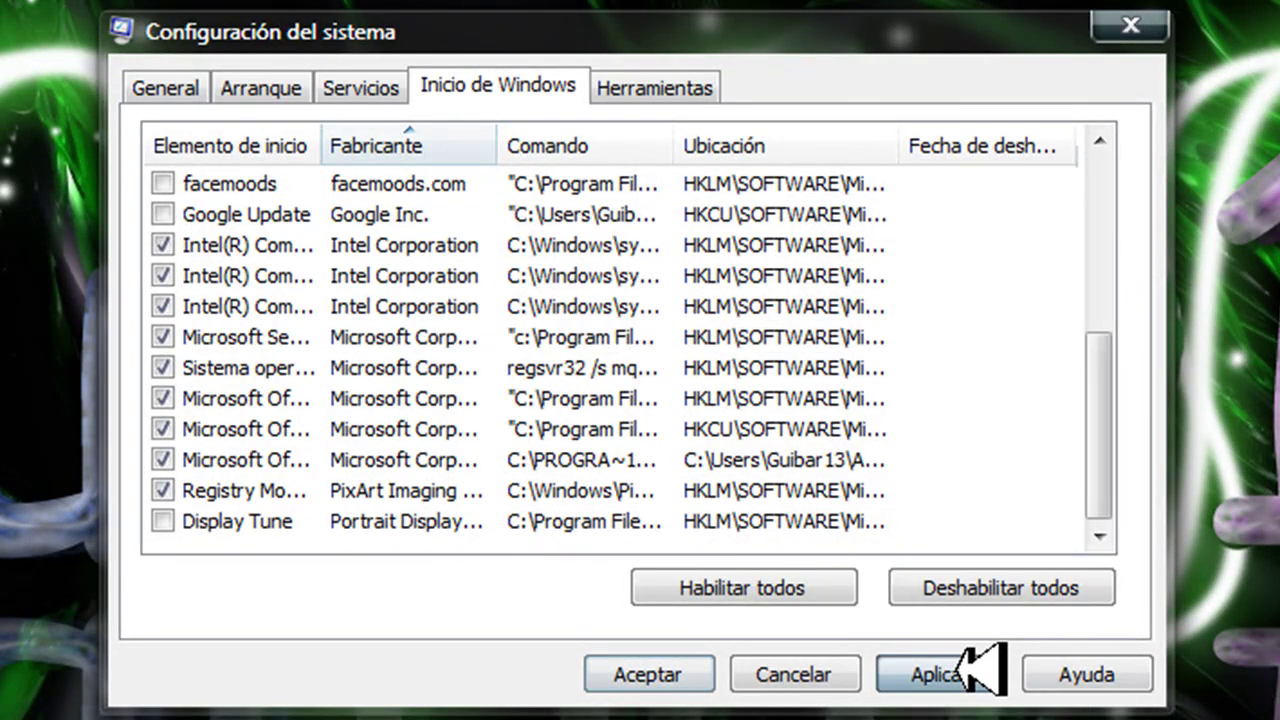
click(665, 674)
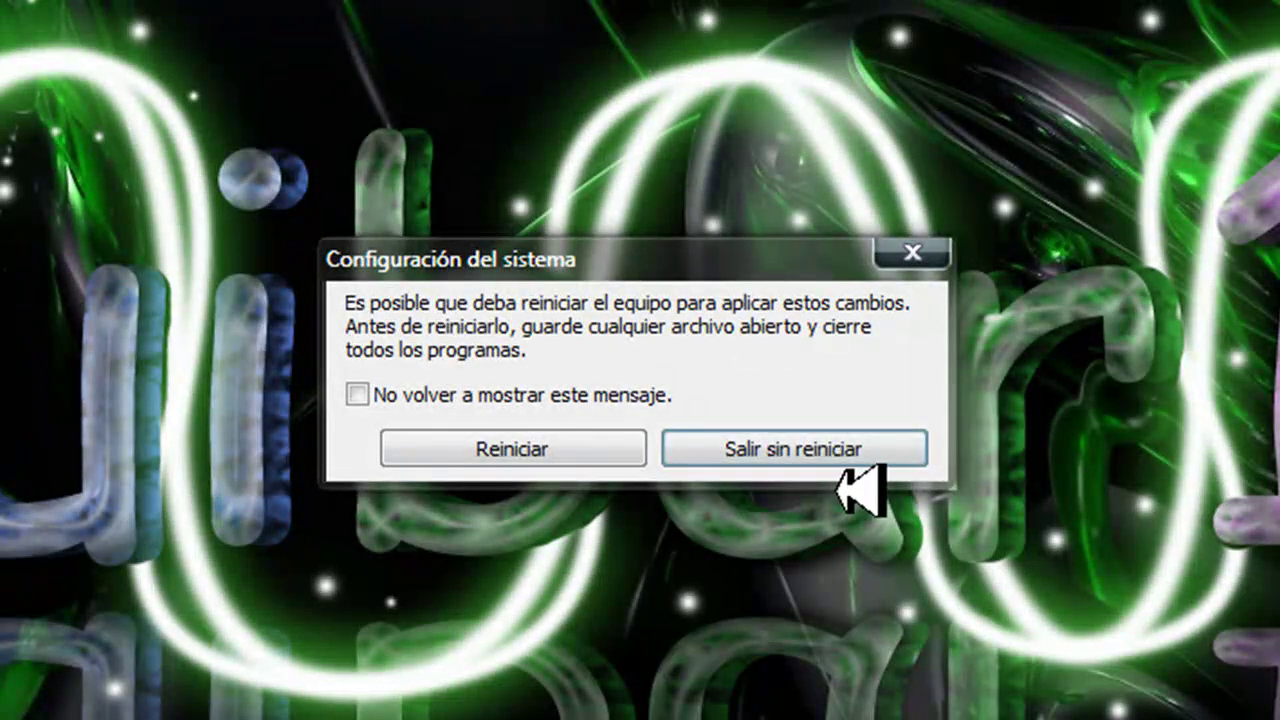
click(833, 452)
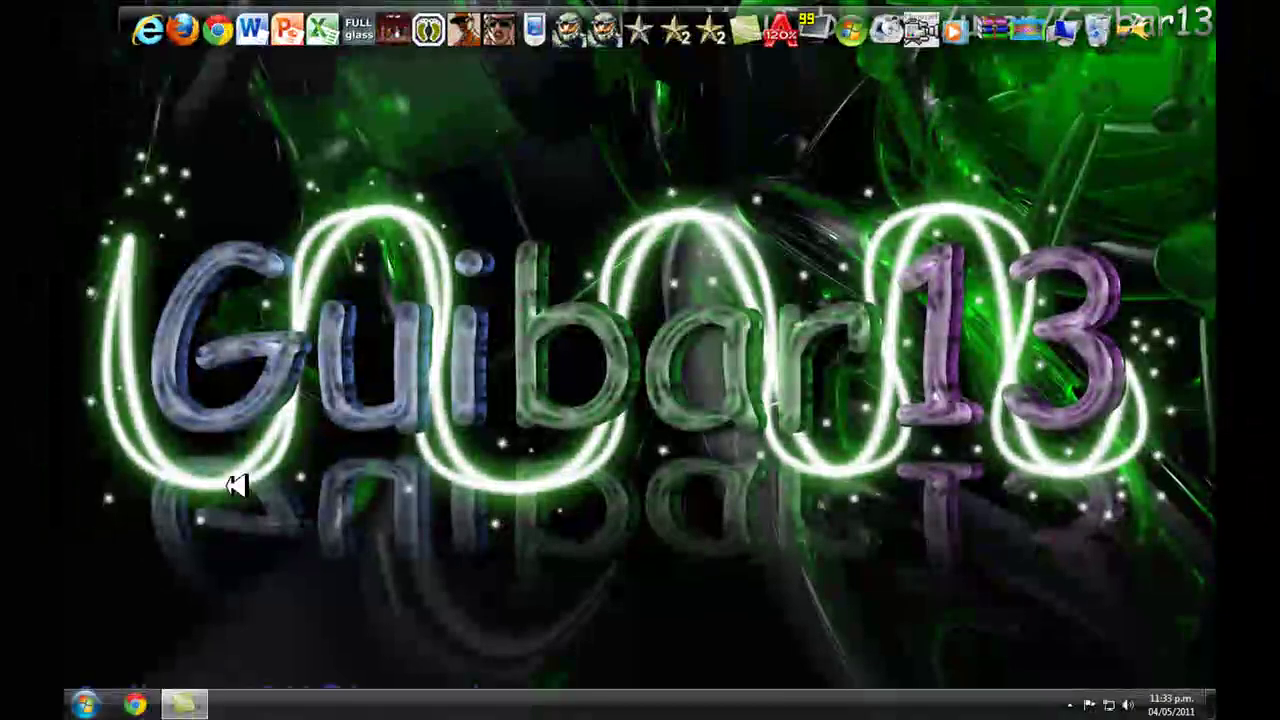
Open the computer's system information and bring up its advanced system settings
click(84, 704)
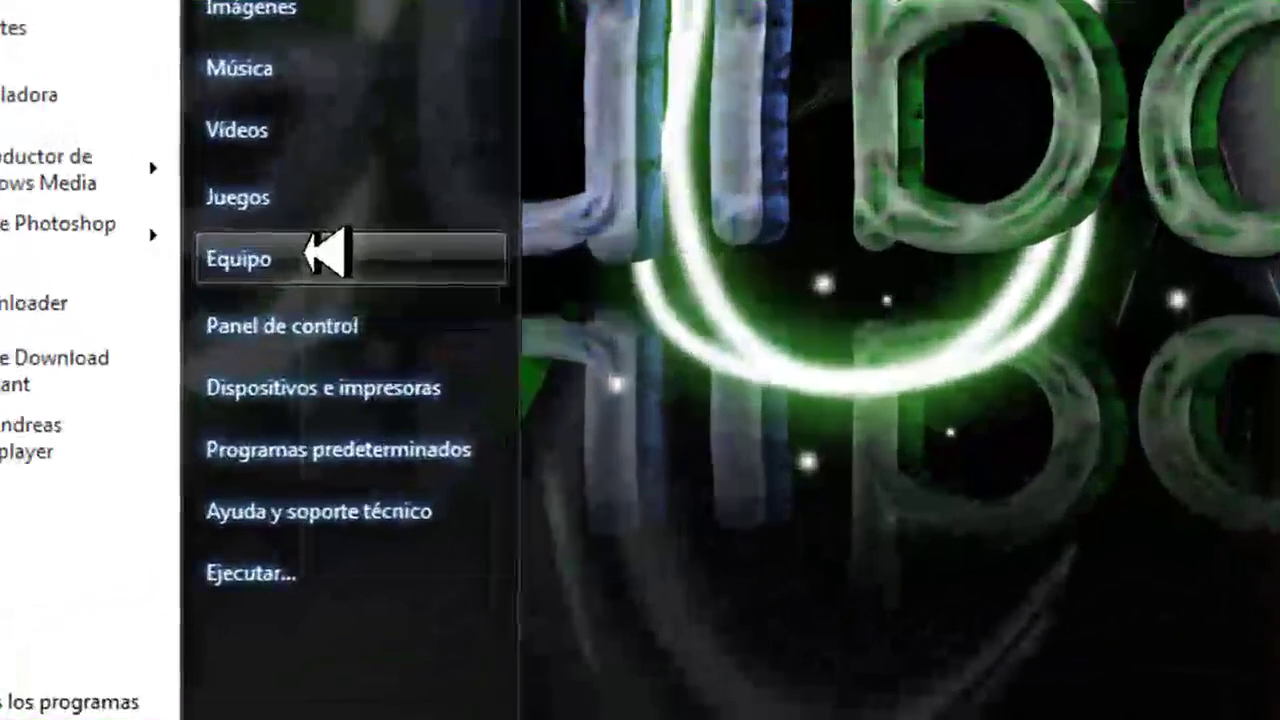
right_click(289, 330)
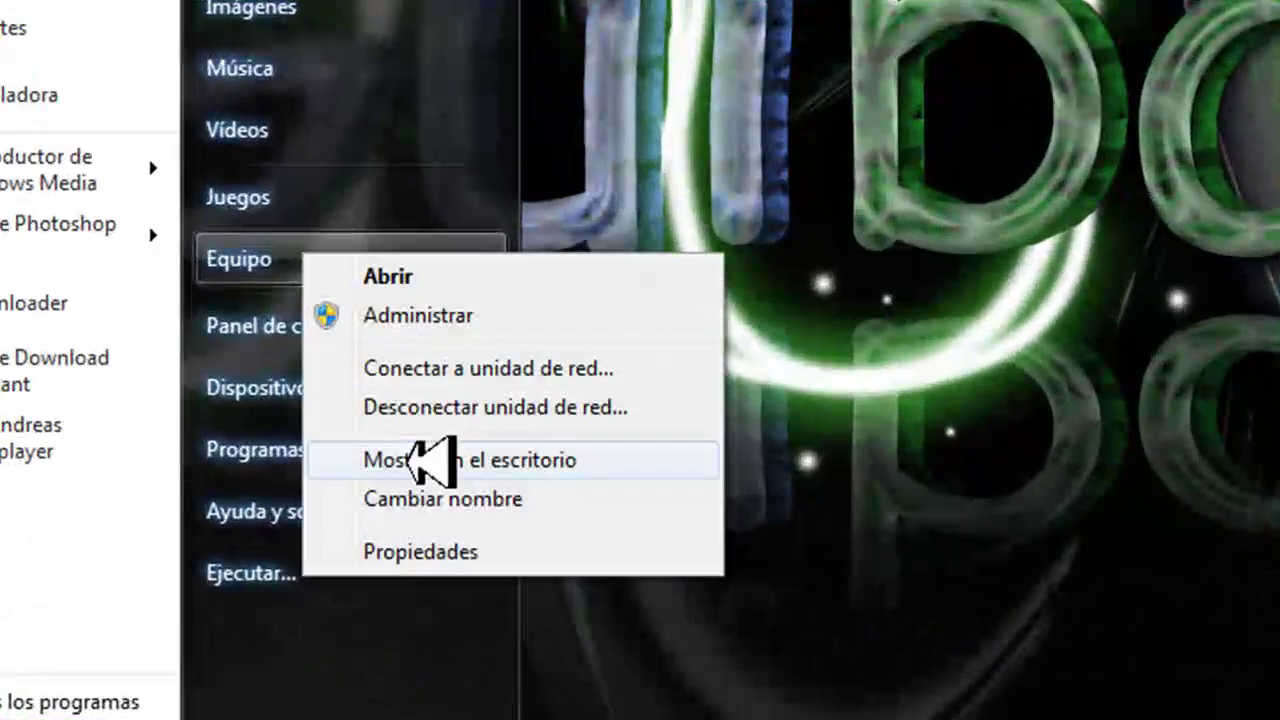
click(363, 556)
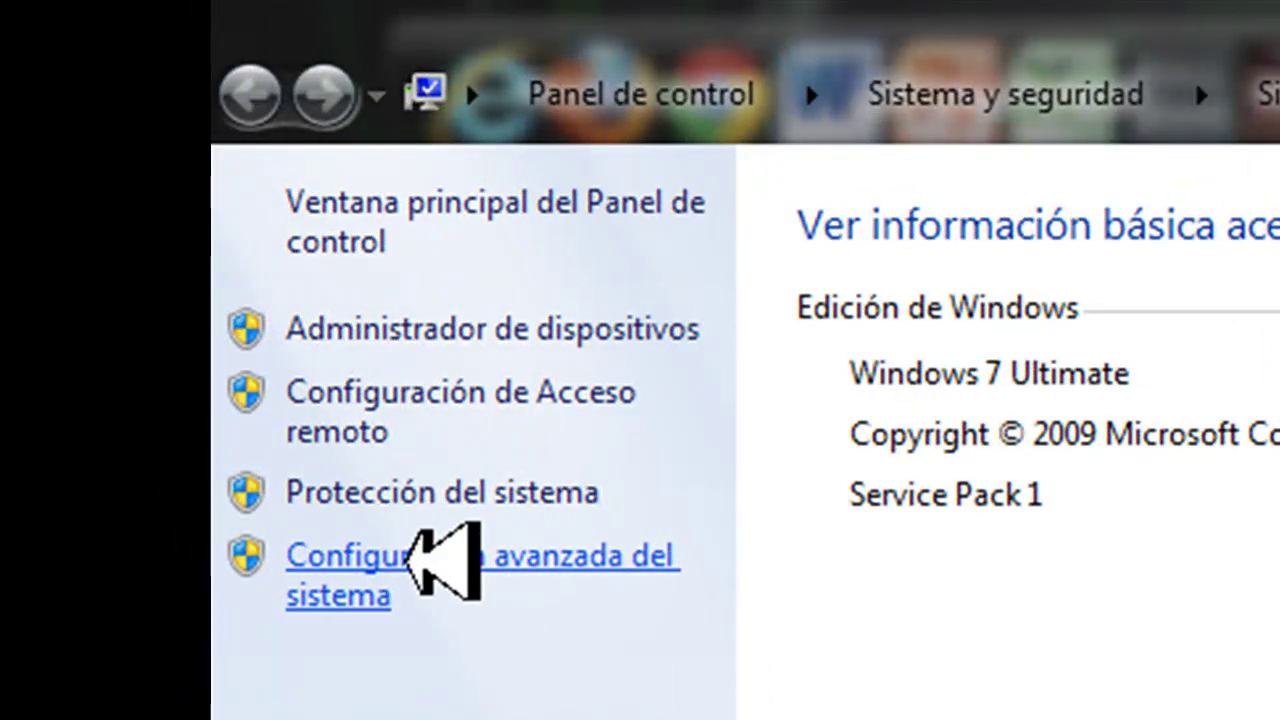
click(412, 560)
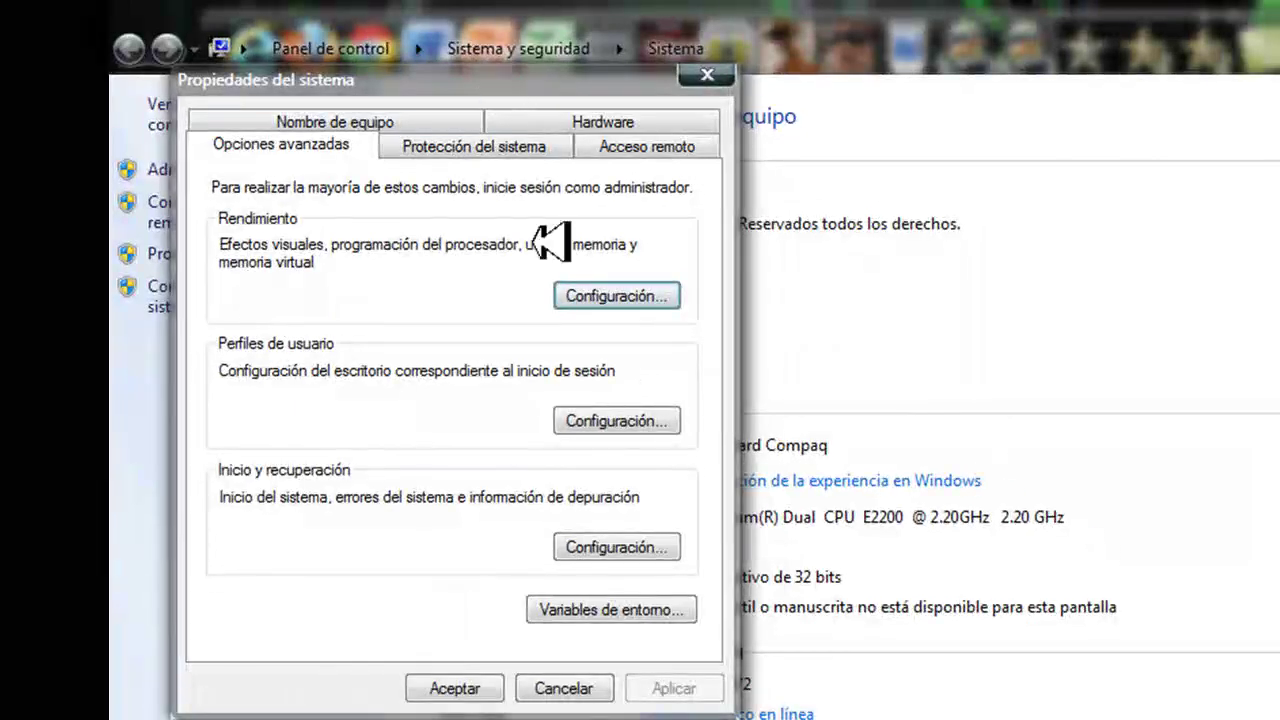
In the startup and recovery settings, turn off automatic restart on system errors and select the complete memory dump
click(640, 544)
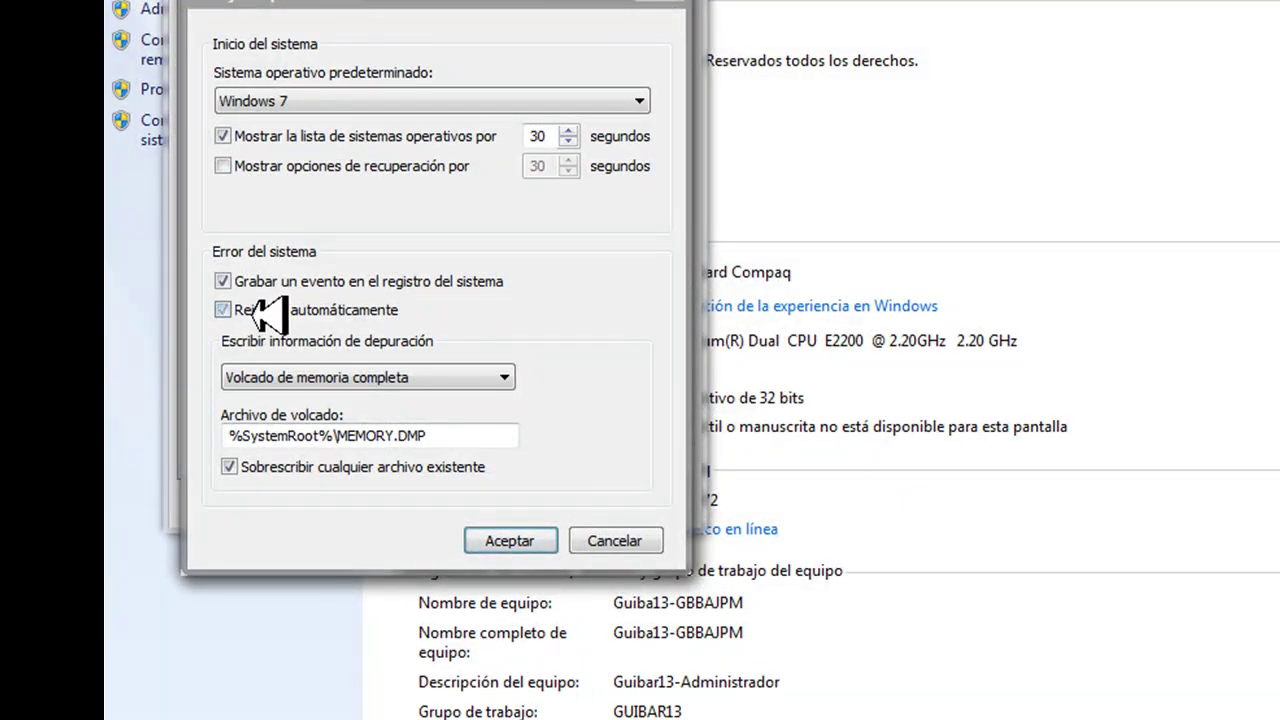
click(258, 312)
click(368, 377)
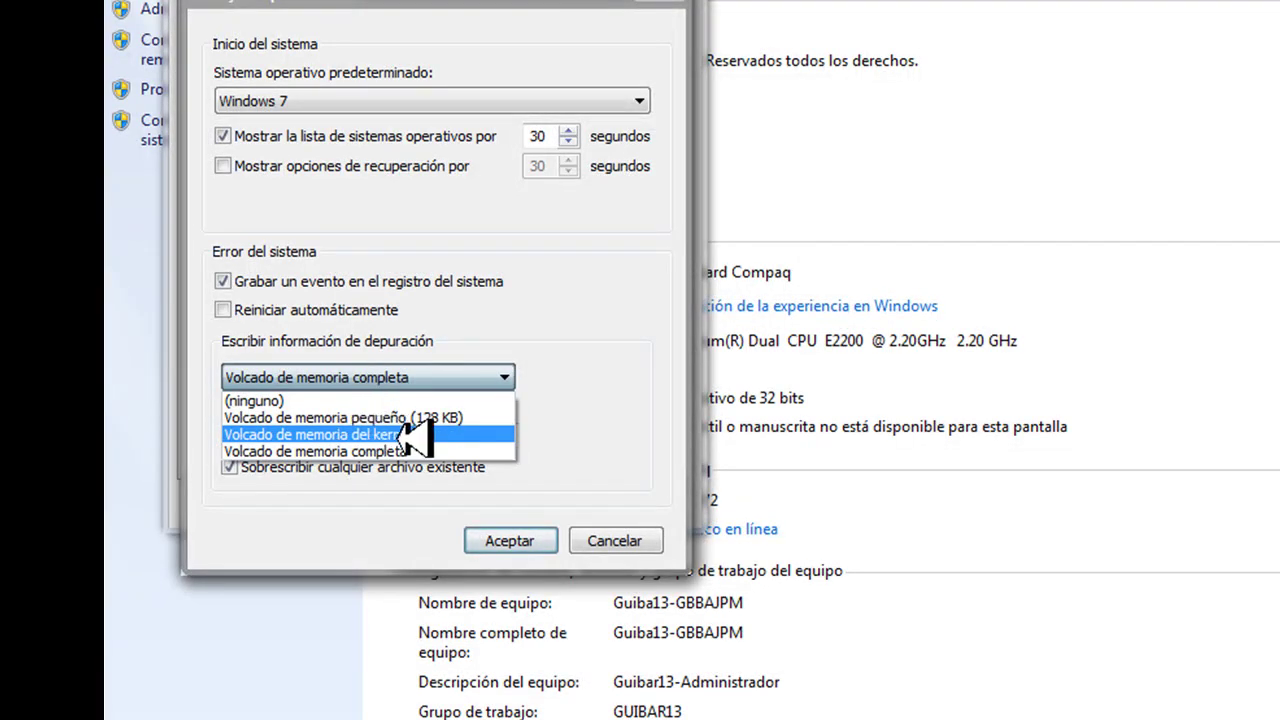
click(404, 453)
click(530, 540)
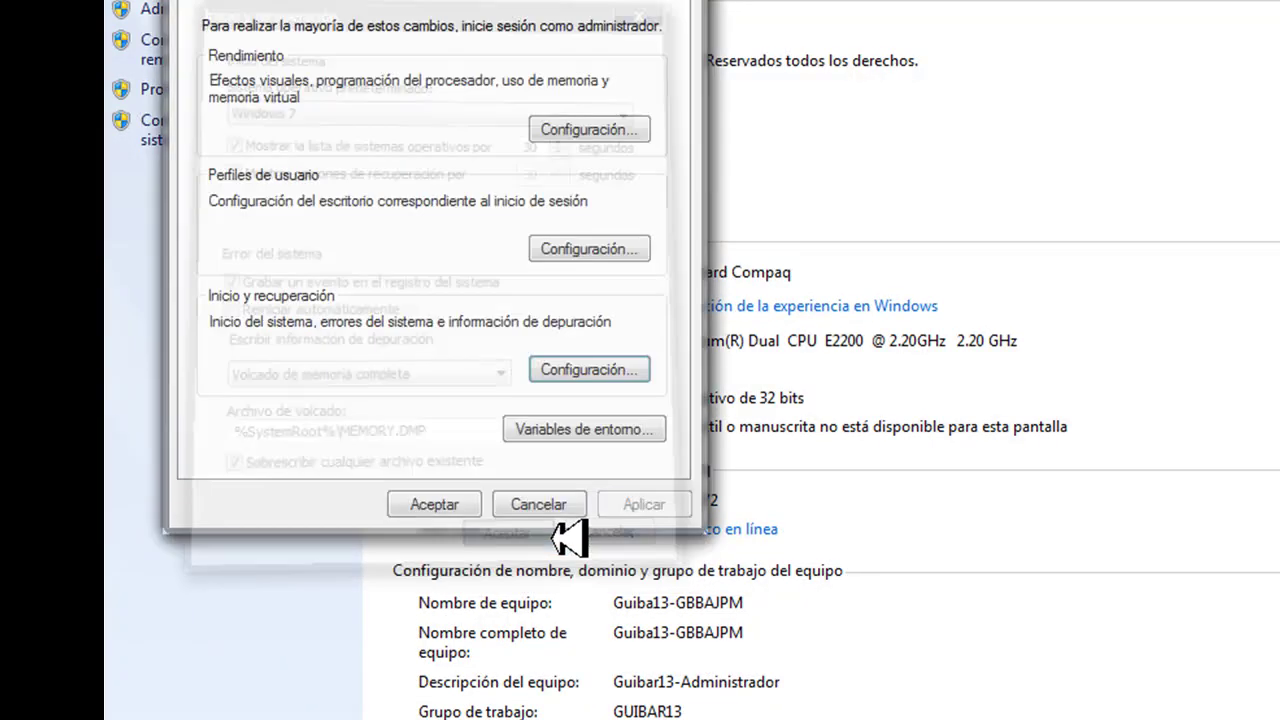
Set the performance visual effects to let Windows choose the most suitable configuration, and apply the change
click(560, 127)
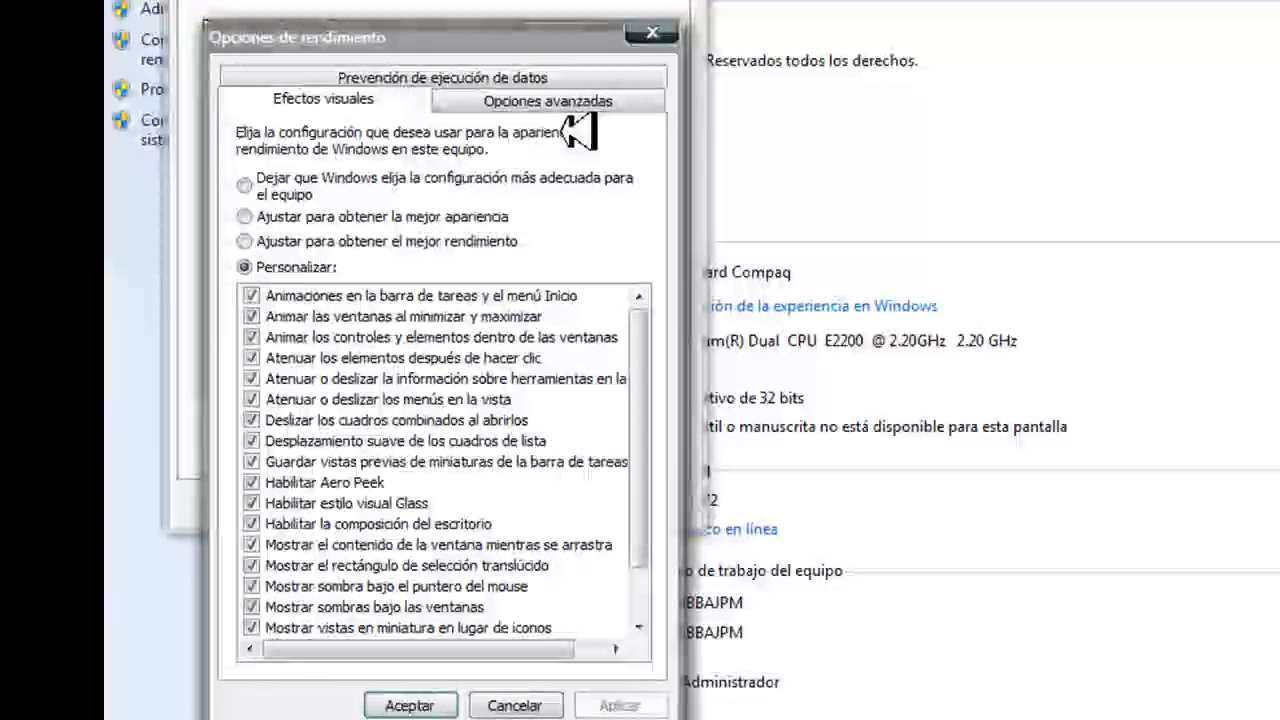
click(285, 187)
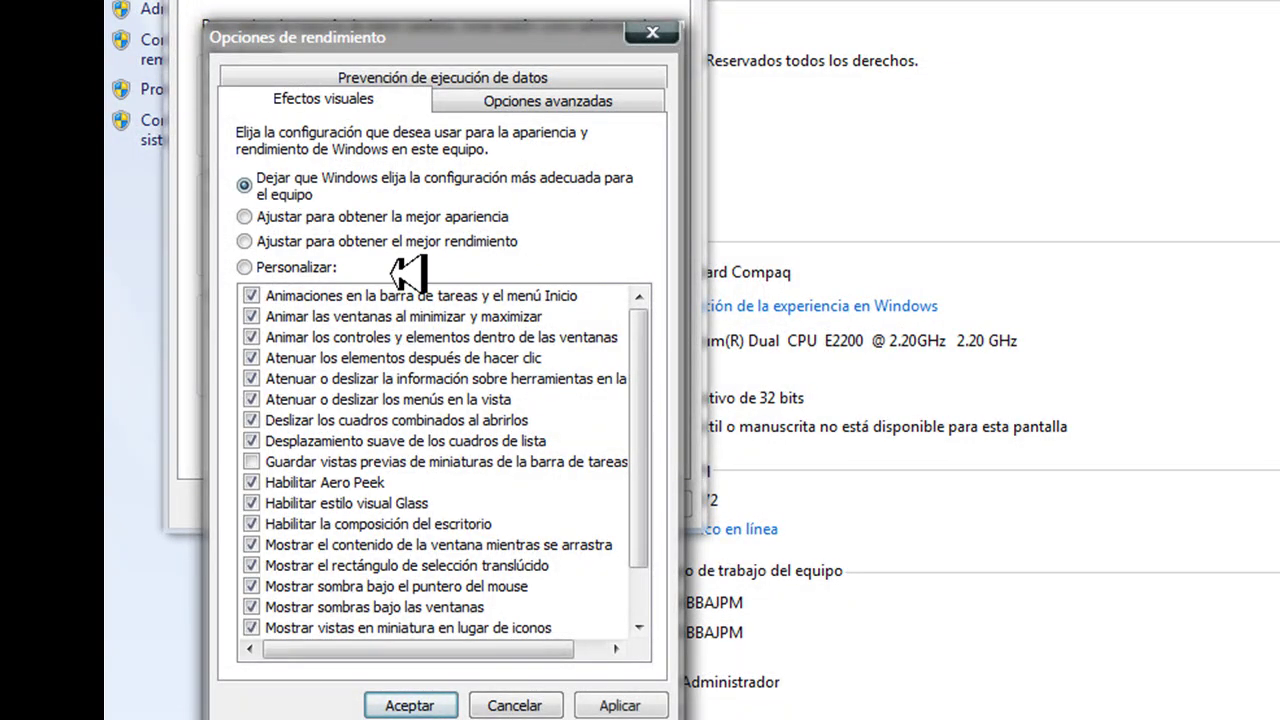
click(600, 703)
click(428, 702)
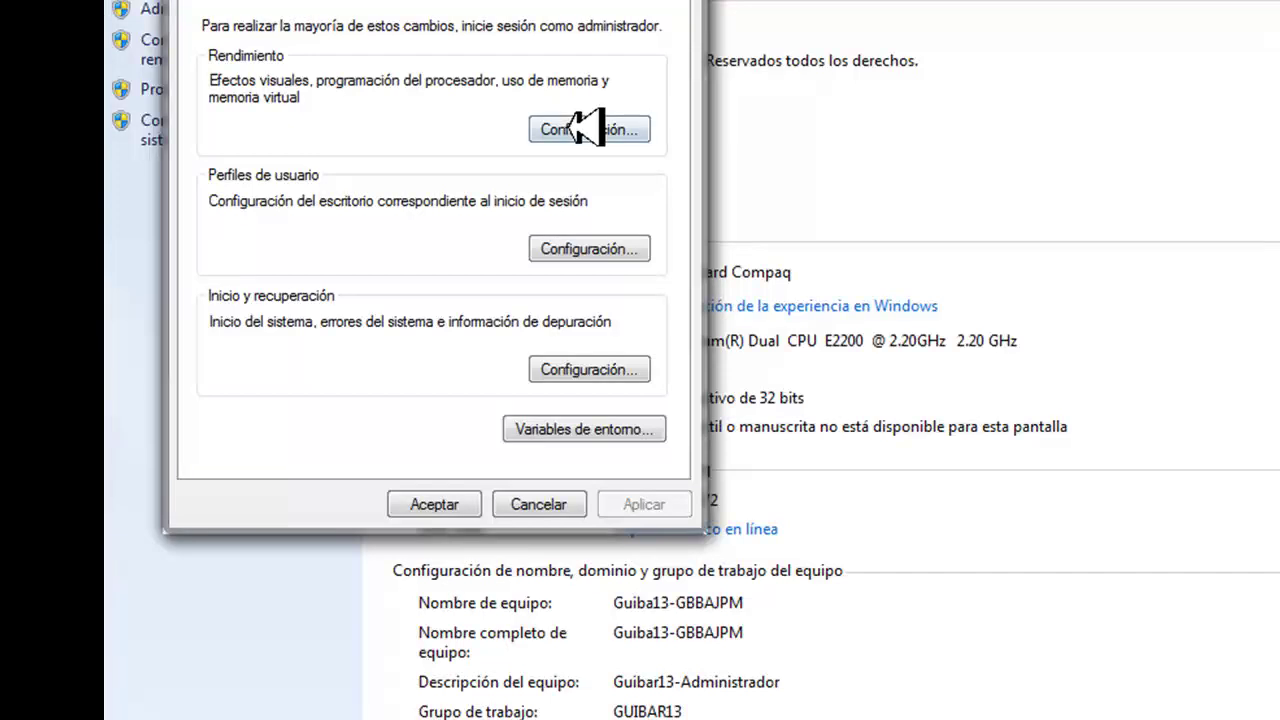
Set a custom paging file size on drive C: of 2048 MB initial and 8192 MB maximum, and close the system settings
click(585, 128)
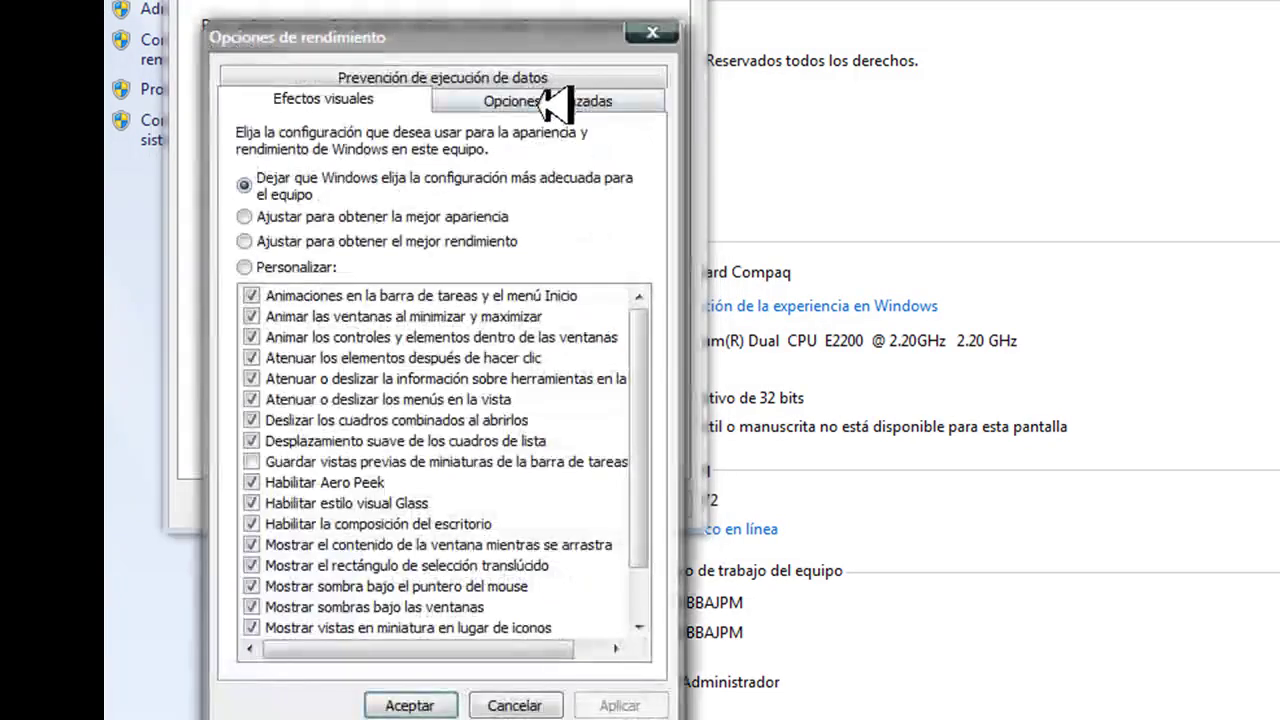
click(550, 98)
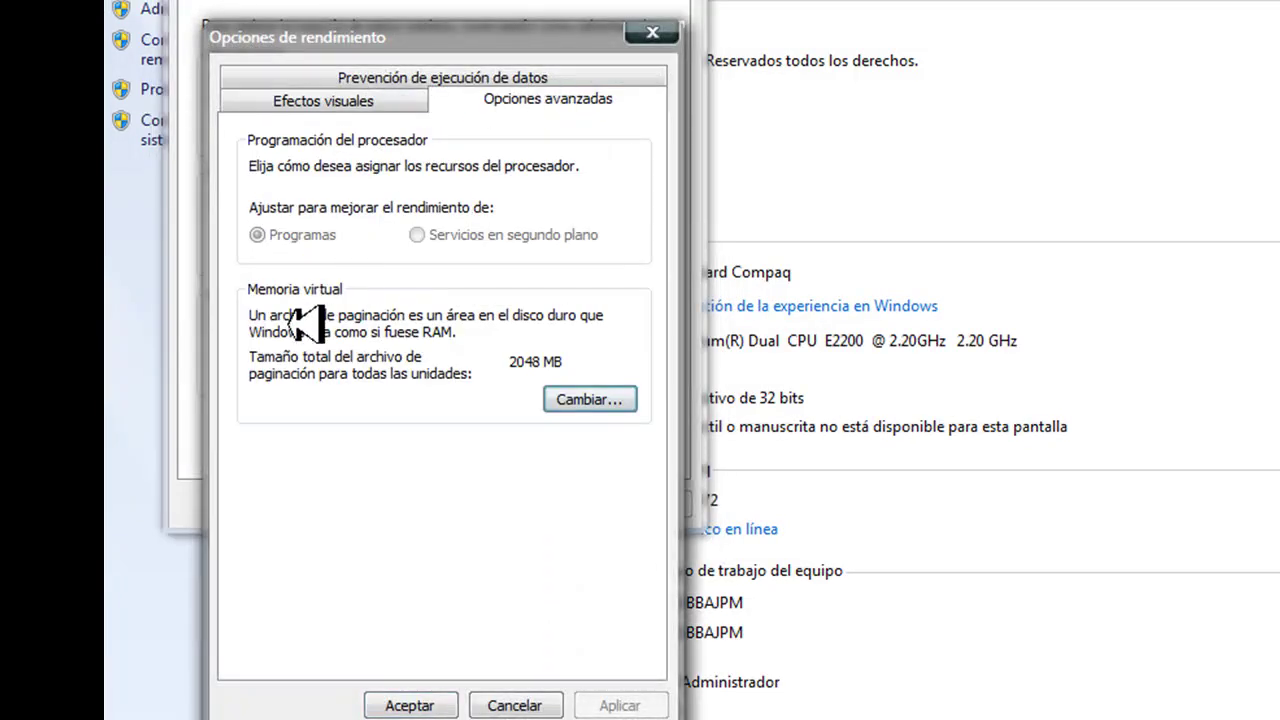
click(590, 399)
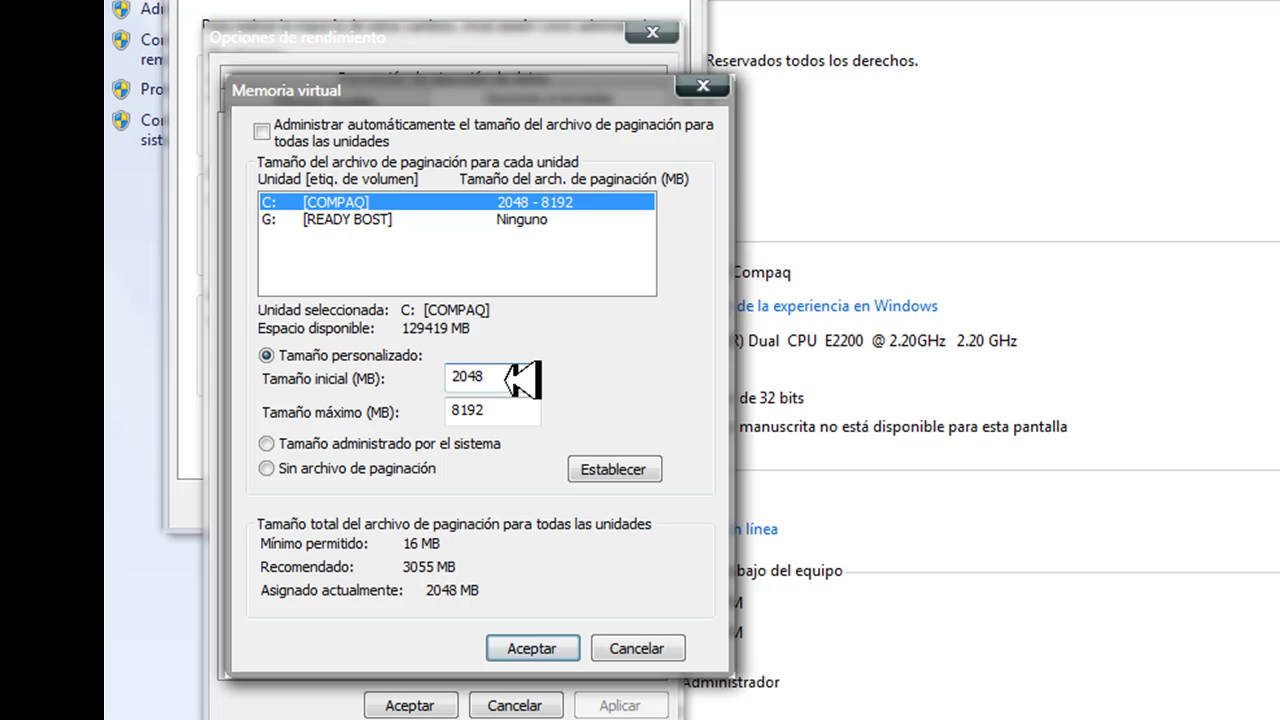
double_click(465, 376)
click(475, 410)
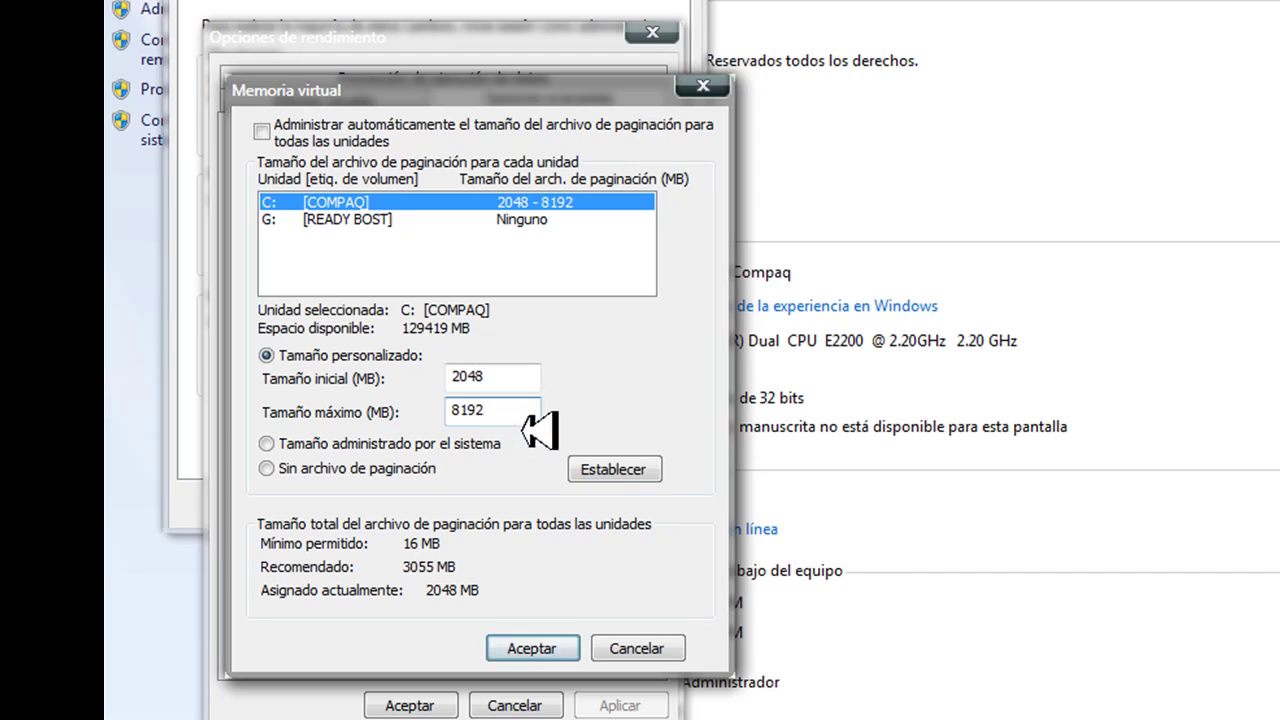
click(610, 468)
click(528, 648)
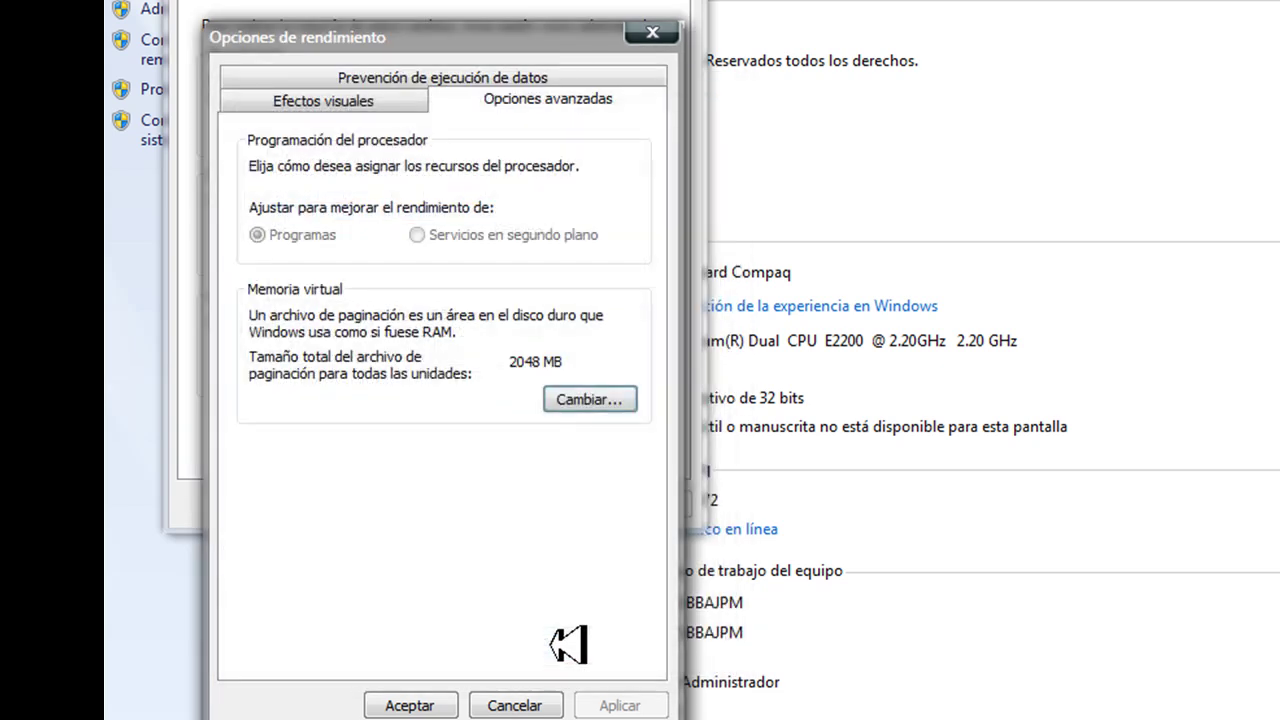
click(418, 705)
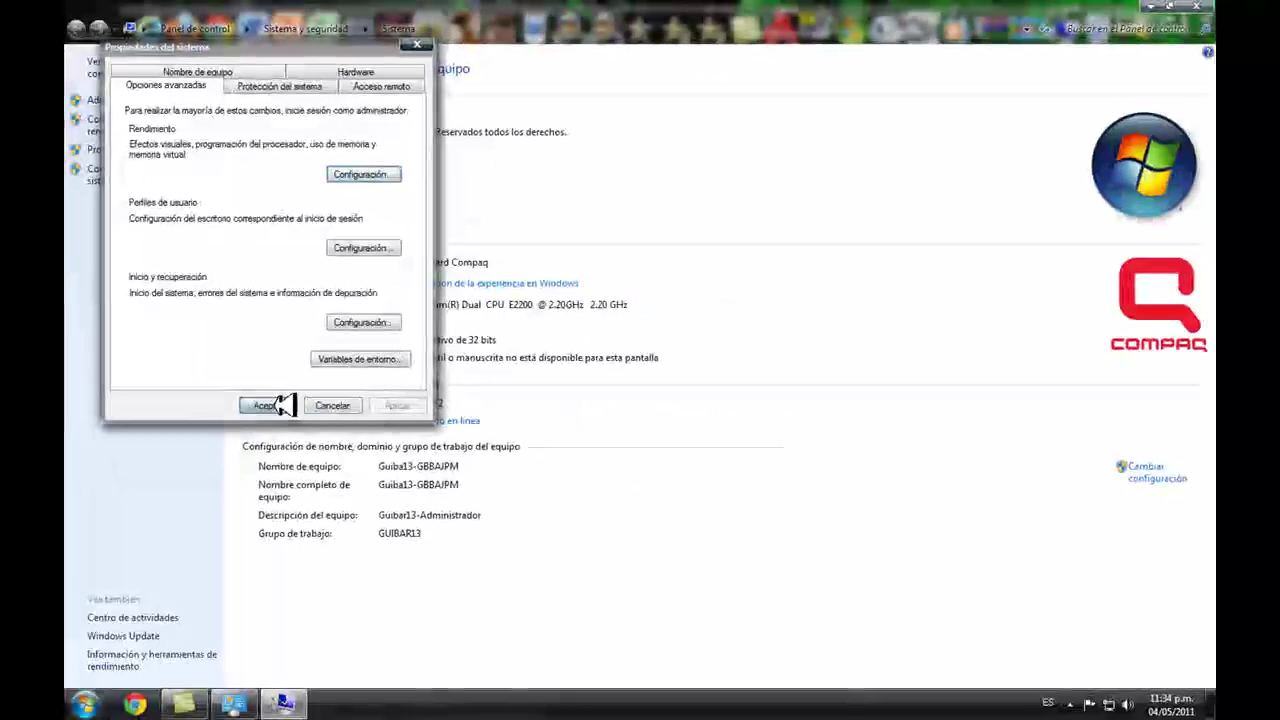
click(310, 432)
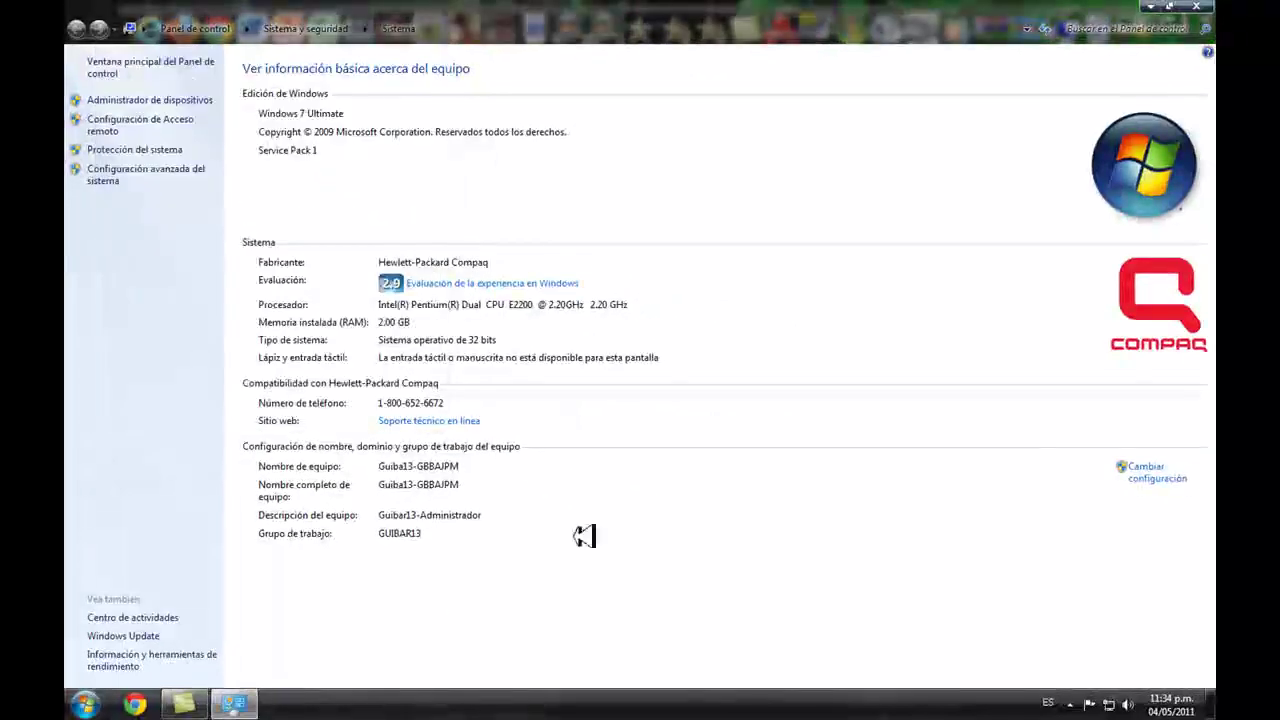
click(1203, 6)
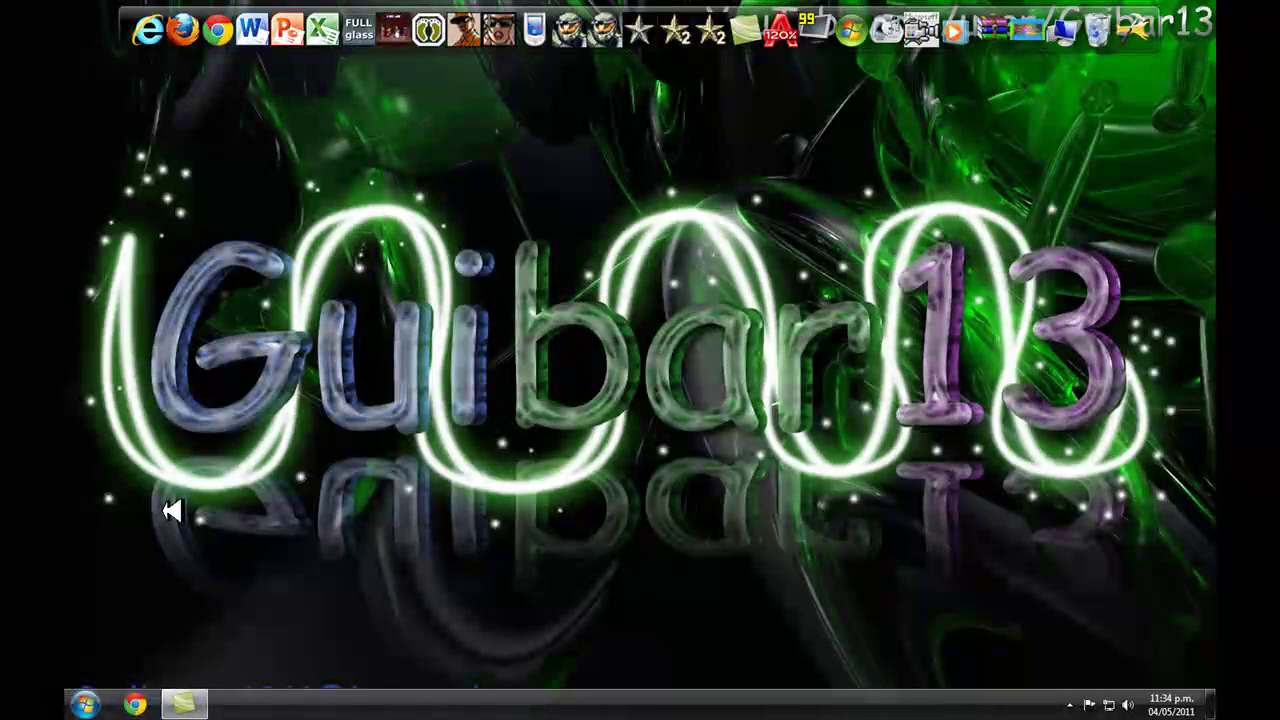
Dedicate the removable drive READY BOST (G:) to ReadyBoost through its drive properties and apply the setting
click(102, 705)
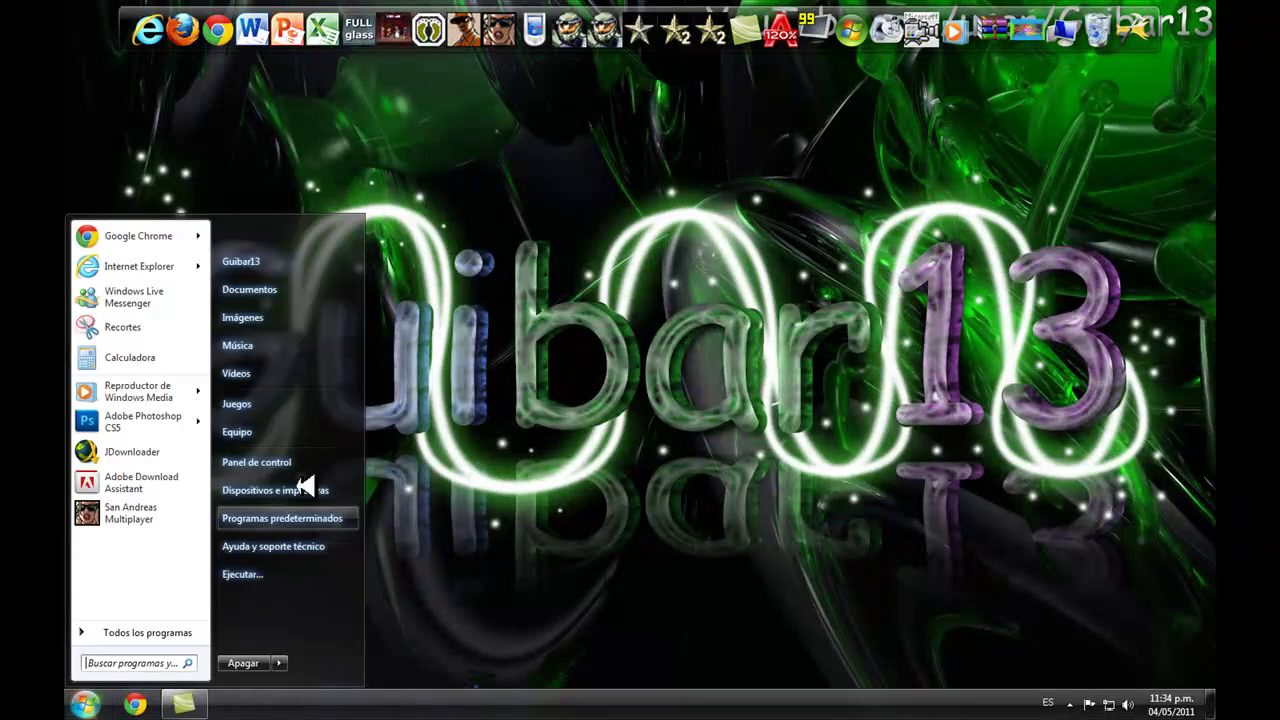
click(290, 432)
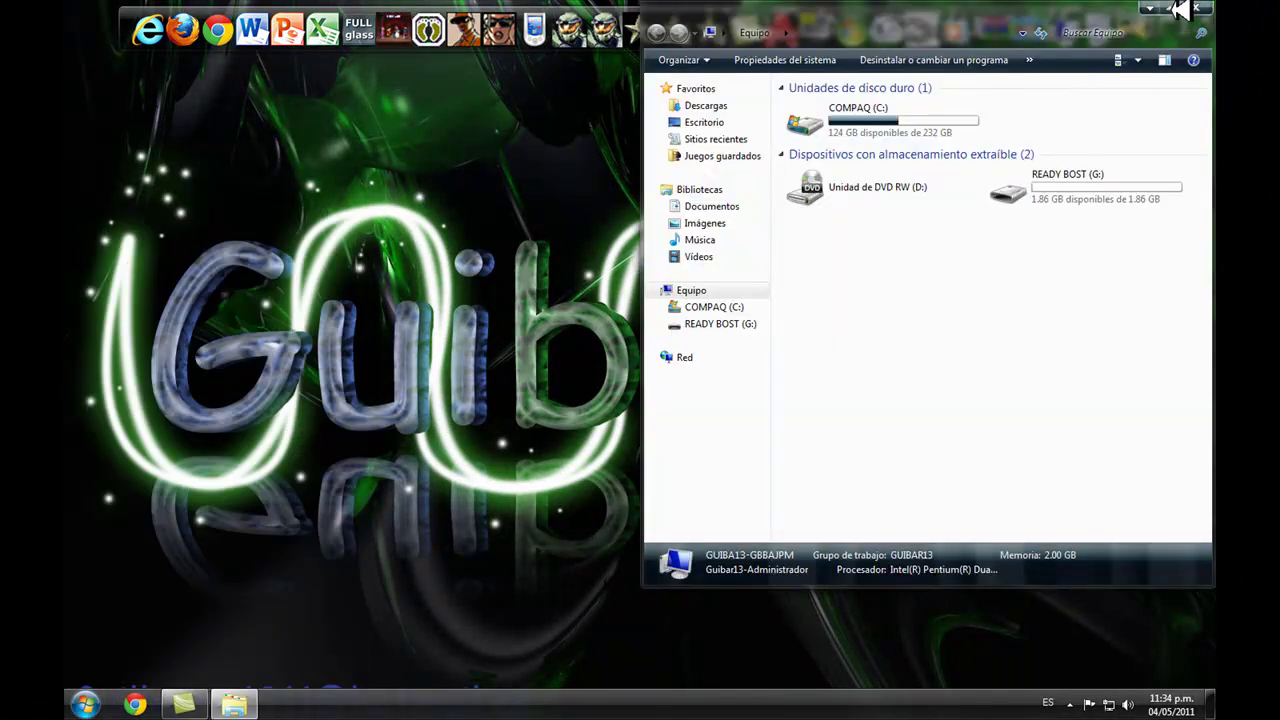
click(1170, 8)
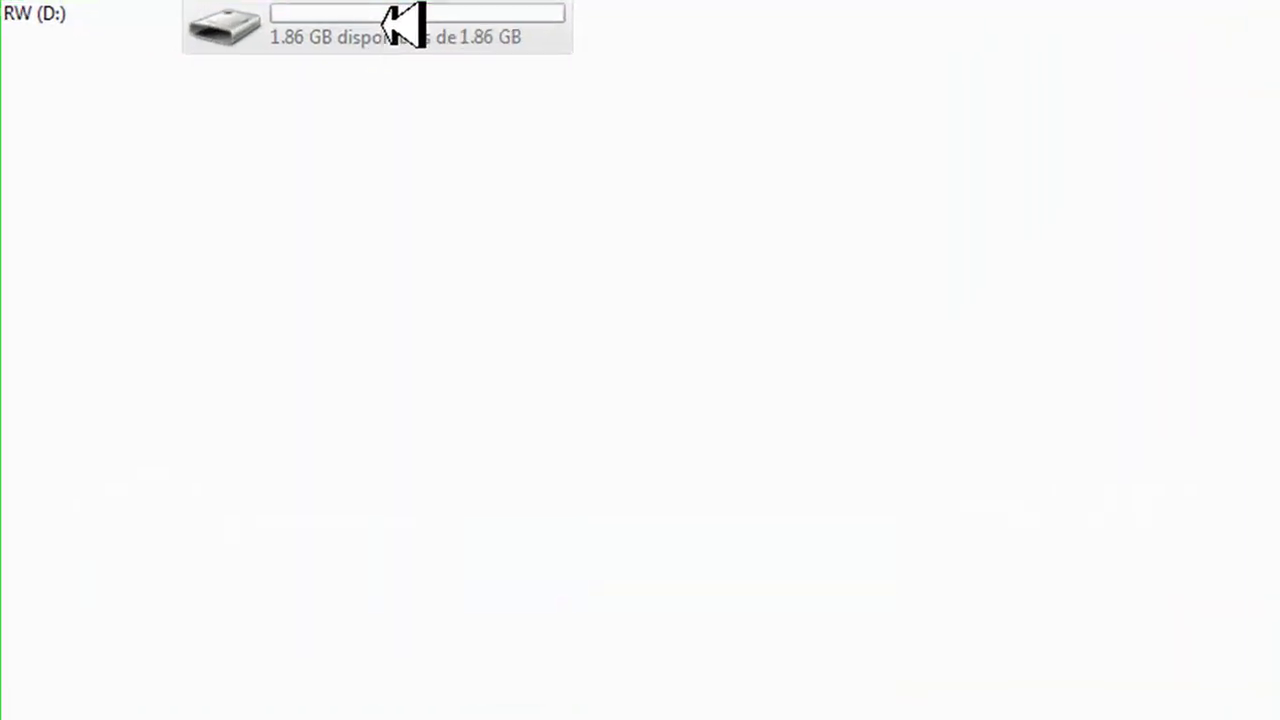
right_click(515, 191)
click(563, 665)
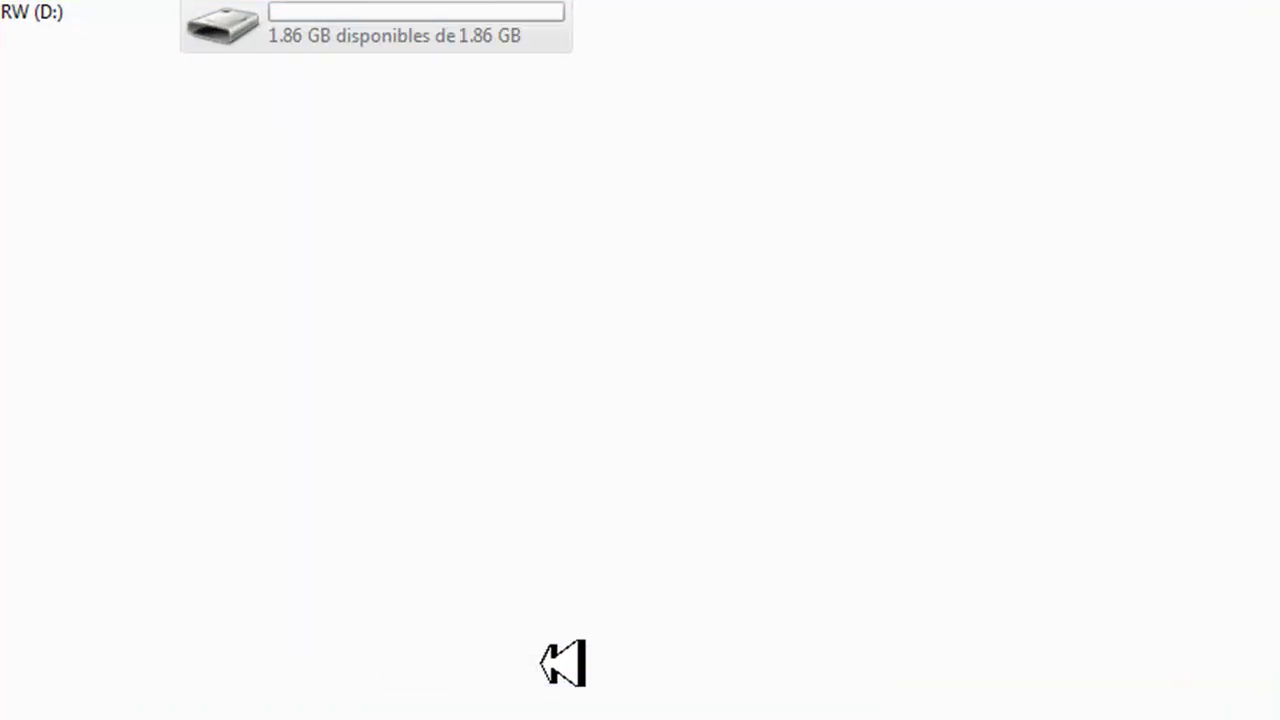
click(628, 63)
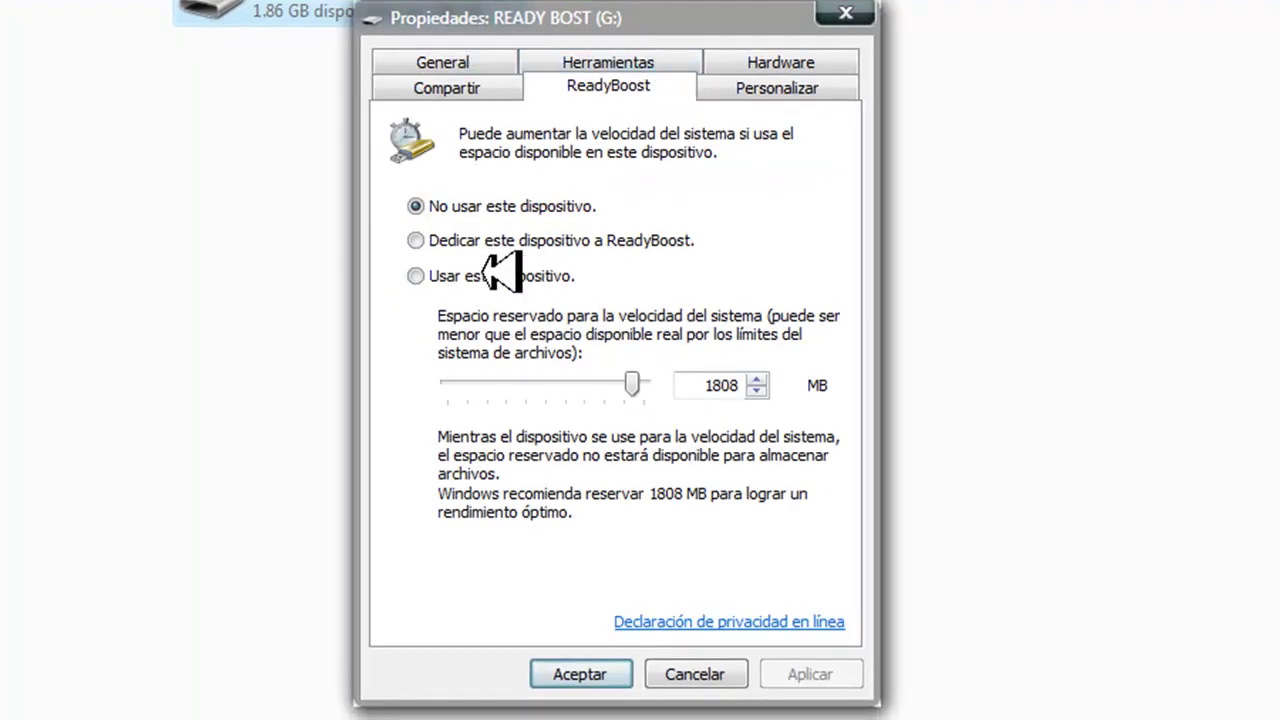
click(486, 238)
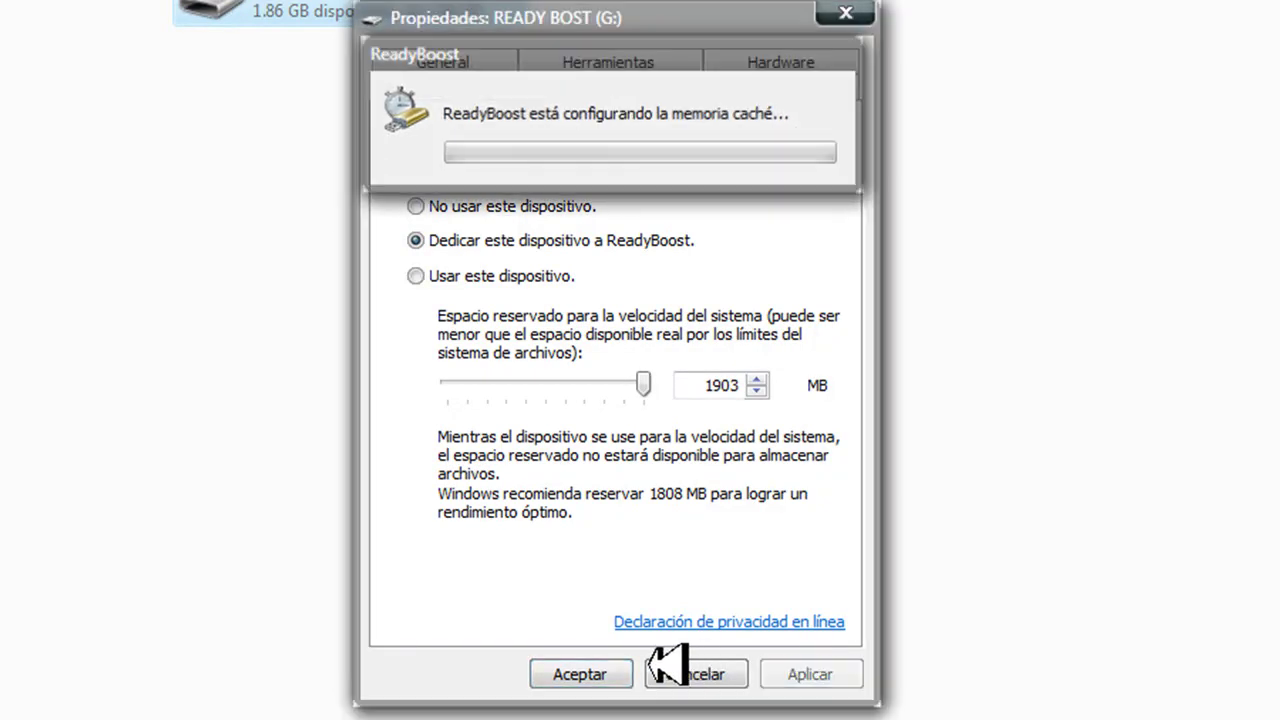
click(575, 674)
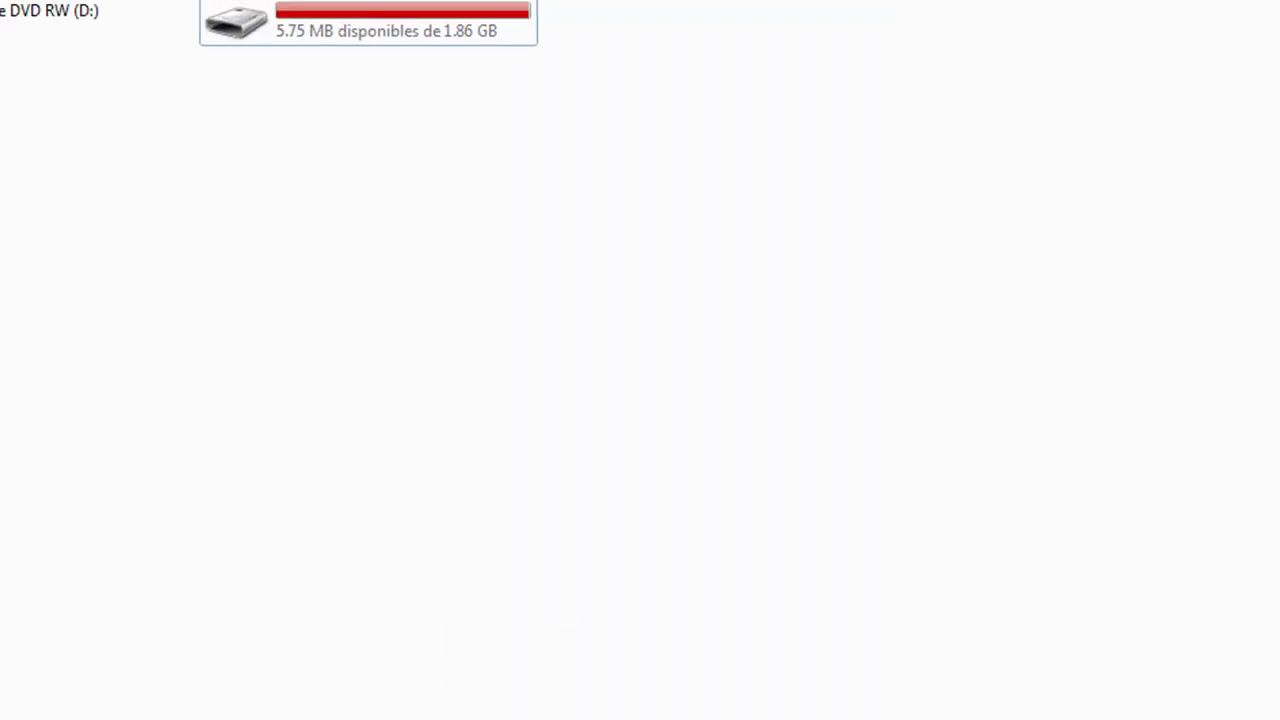